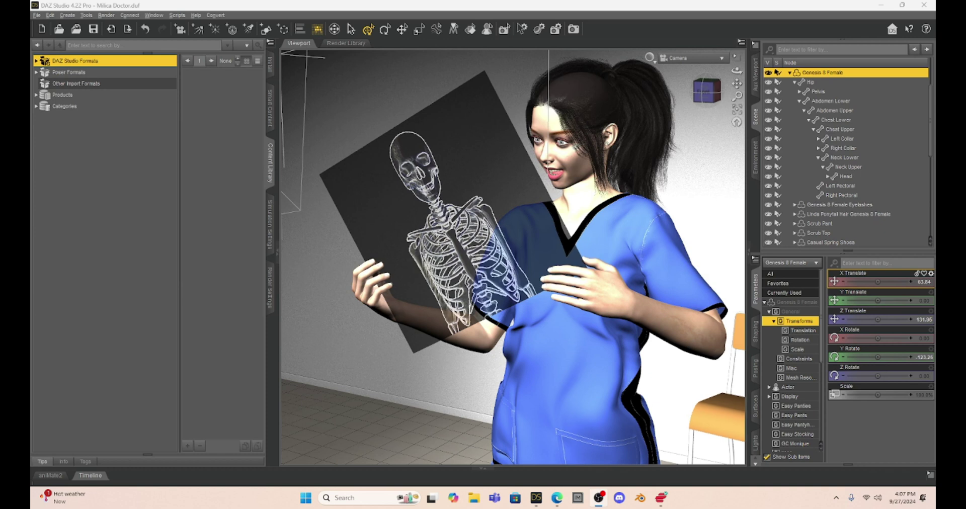
# - Create a new plane primitive with its origin at the object center, Y Positive as primary axis and a size of 2 m
pyautogui.scroll(-1, 873, 201)
pyautogui.click(872, 242)
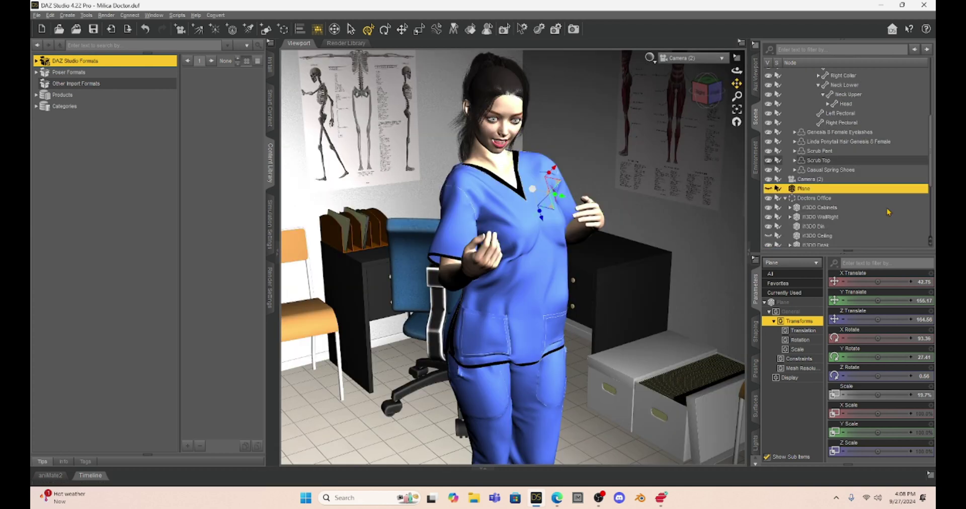
pyautogui.click(265, 30)
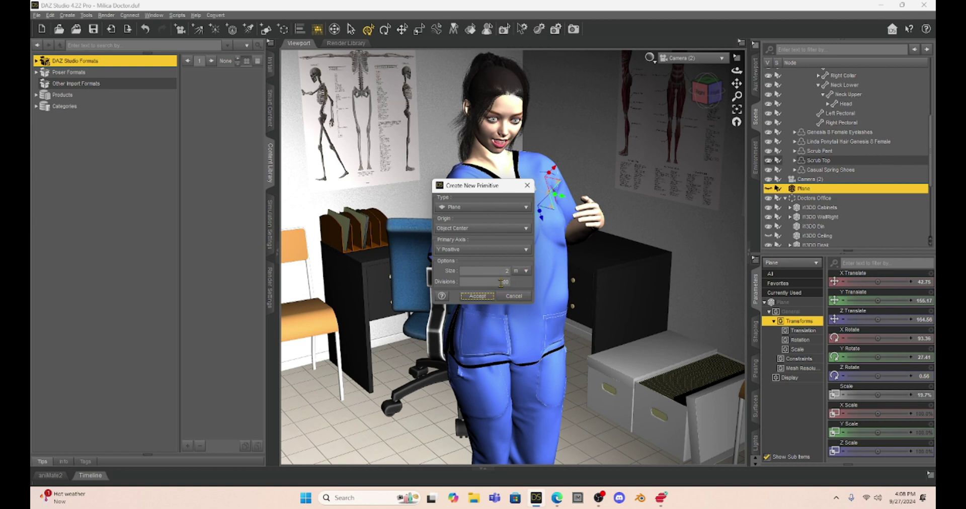
pyautogui.click(477, 297)
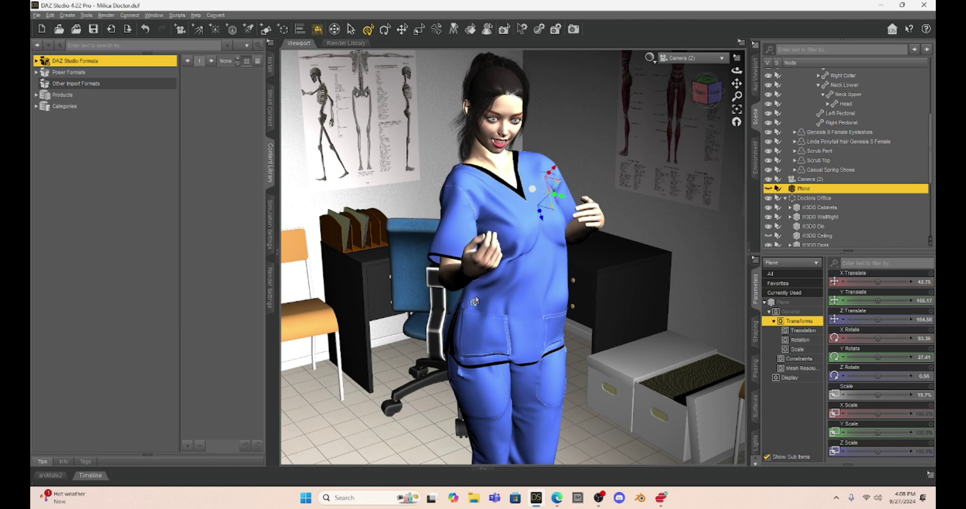
# - Place Plane (2) upright between the woman's hands, rotated about 90° on X and scaled to about 18.6%
pyautogui.scroll(-5, 846, 232)
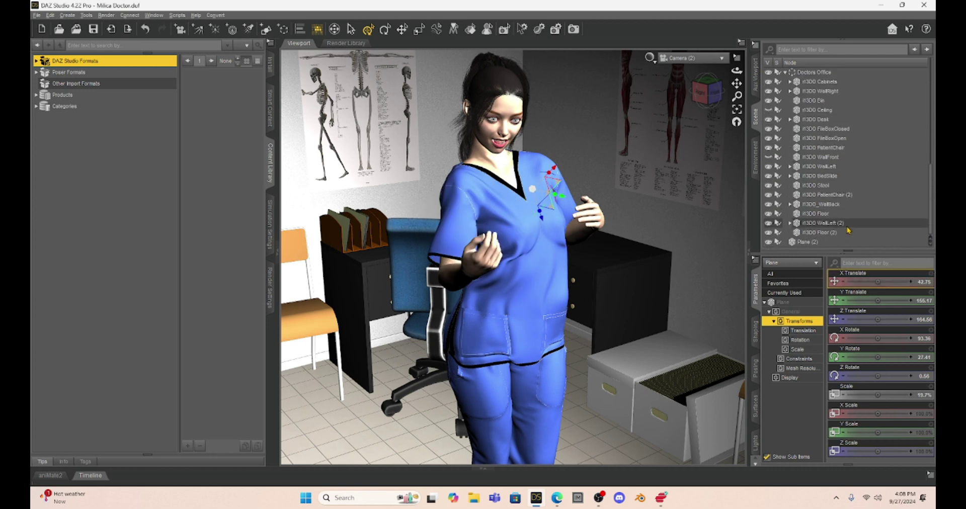
pyautogui.click(809, 242)
pyautogui.moveTo(878, 300); pyautogui.dragTo(894, 282)
pyautogui.moveTo(878, 319); pyautogui.dragTo(884, 338)
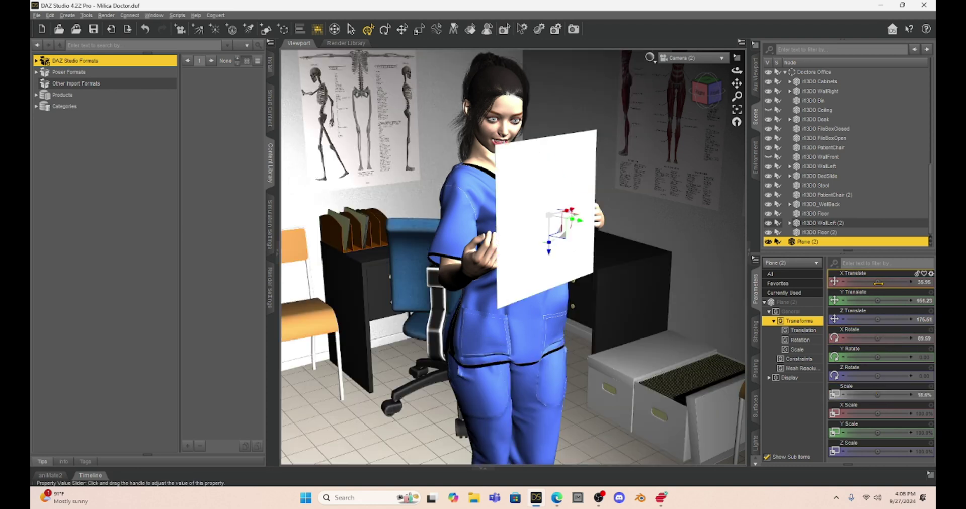
# - Check the plane's placement between the hands up close and save the doctor scene
pyautogui.click(351, 30)
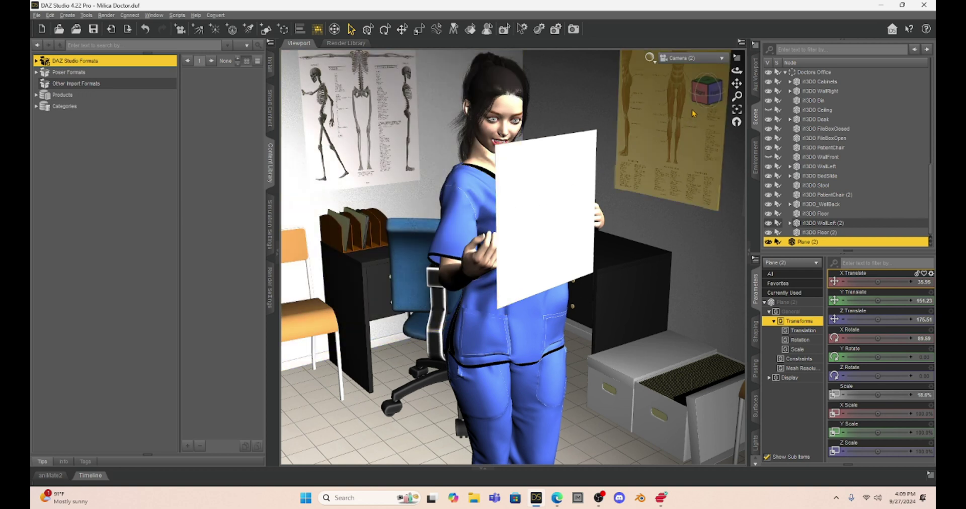
pyautogui.moveTo(715, 94)
pyautogui.mouseDown()
pyautogui.moveTo(654, 93)
pyautogui.moveTo(716, 94)
pyautogui.mouseUp()
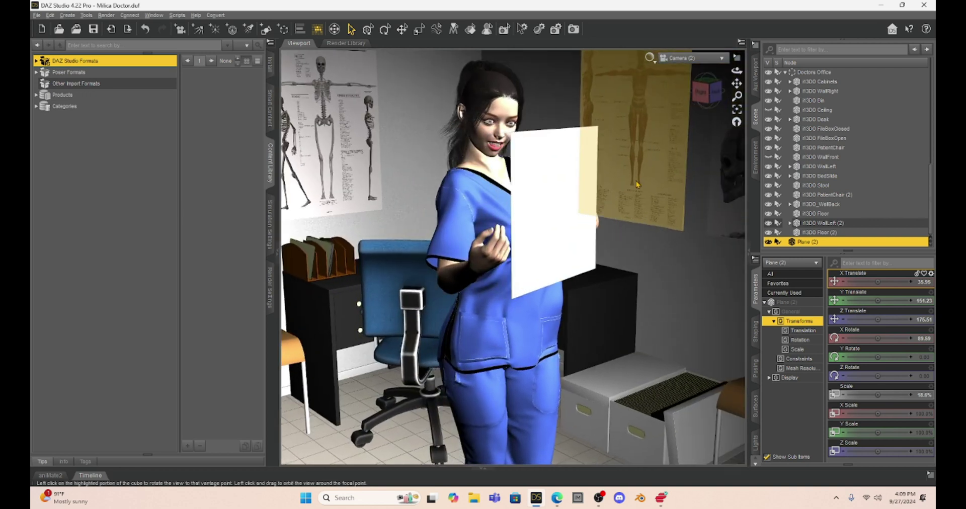
pyautogui.scroll(5, 640, 182)
pyautogui.moveTo(640, 183); pyautogui.dragTo(631, 211, button='middle')
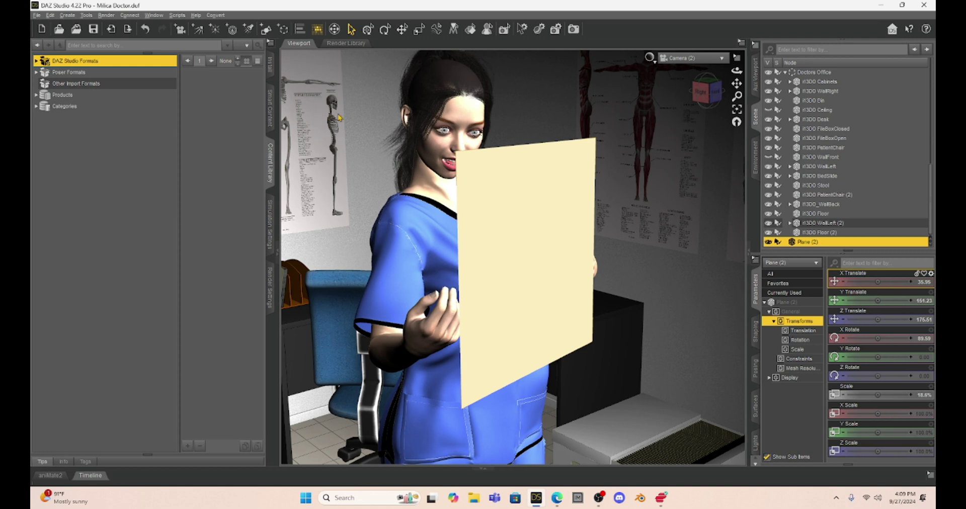
pyautogui.click(93, 29)
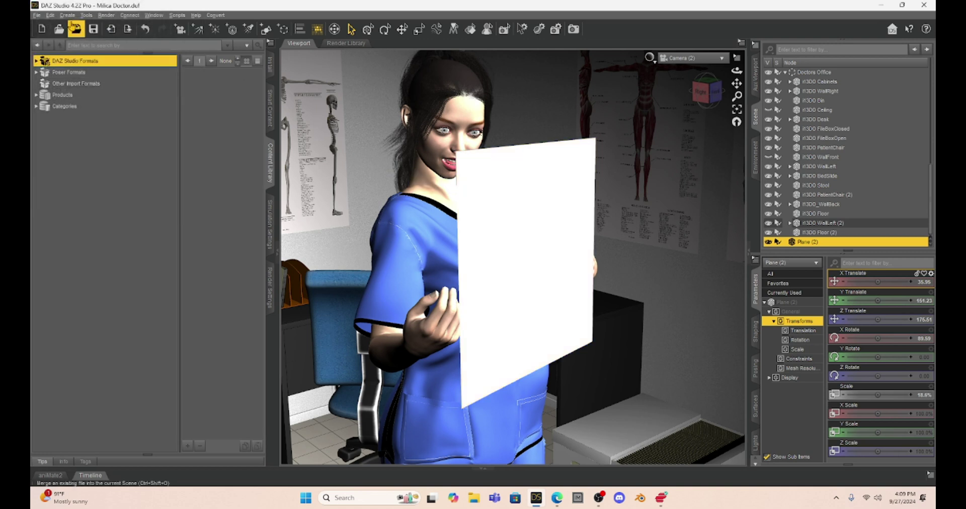
# - Start a new empty scene from the New Scene template
pyautogui.click(36, 16)
pyautogui.moveTo(64, 54)
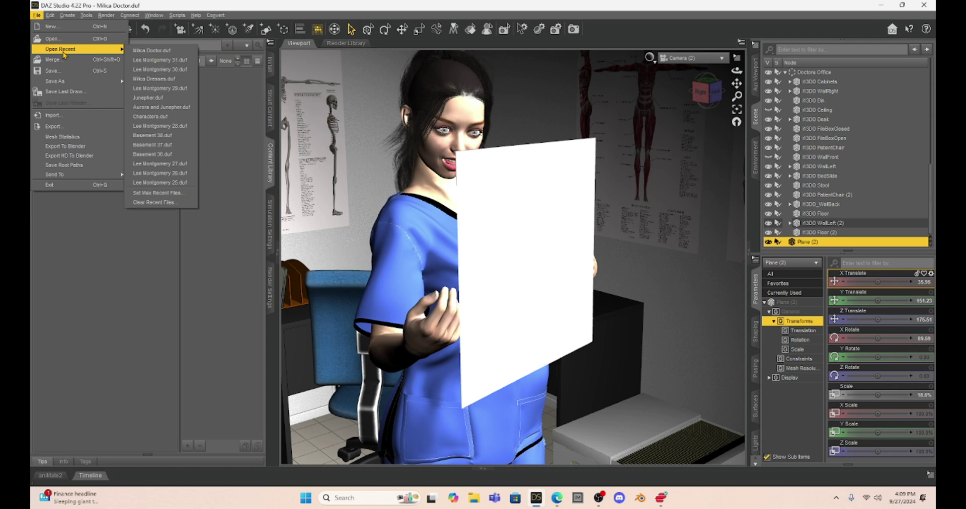
pyautogui.click(52, 26)
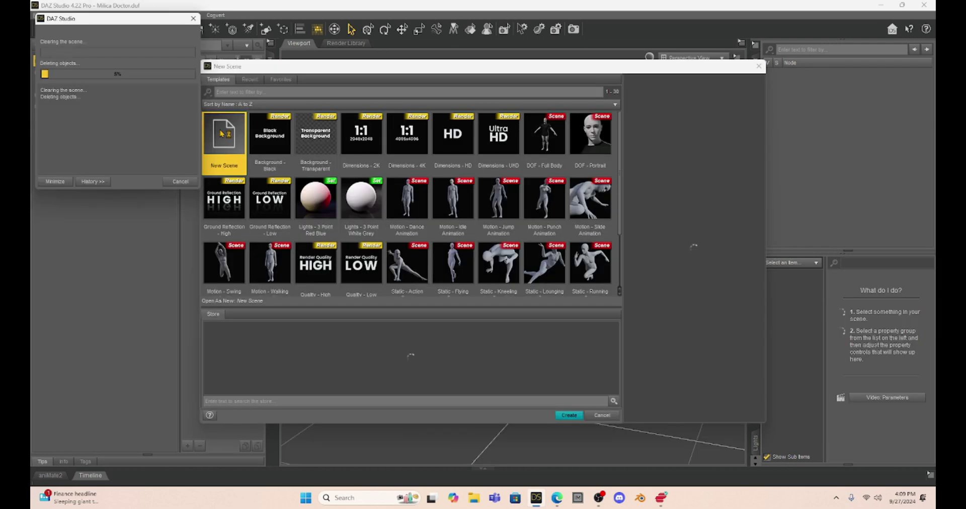
pyautogui.press('Return')
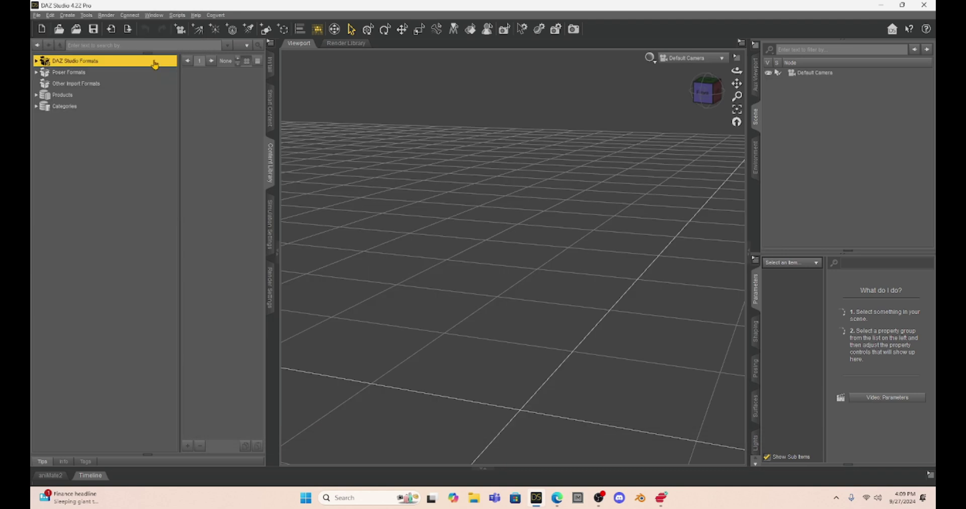
# - Search the content library for "skeleton" and load the PRED LoREZSkeleton figure into the scene
pyautogui.click(147, 46)
pyautogui.write('skeleton')
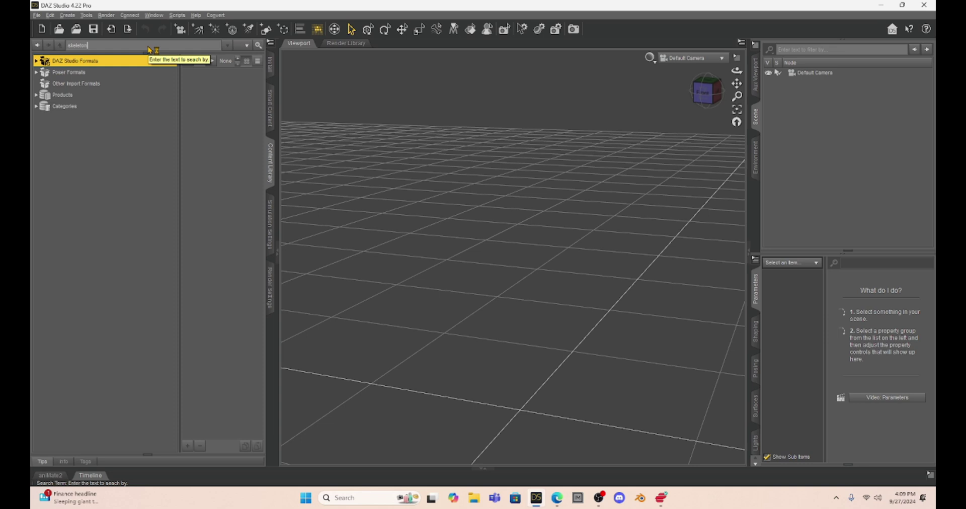
pyautogui.press('Return')
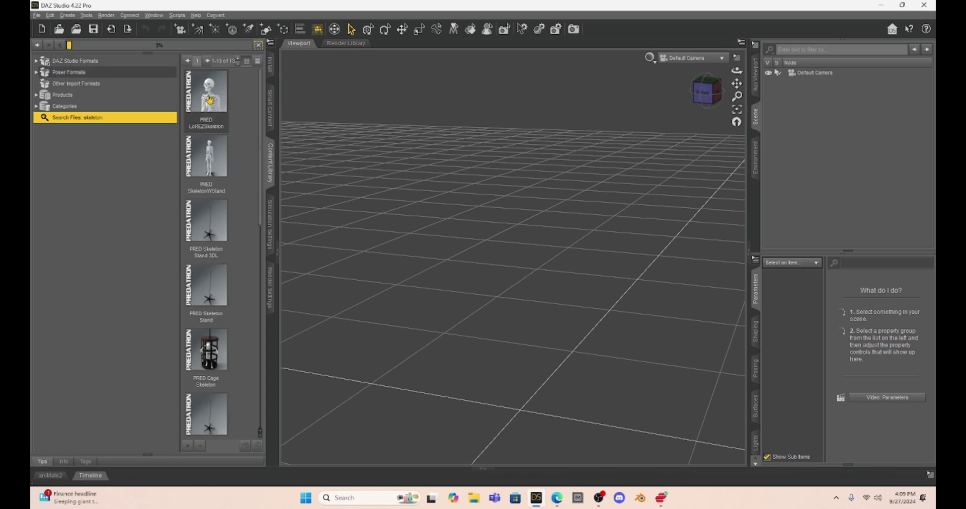
pyautogui.doubleClick(216, 122)
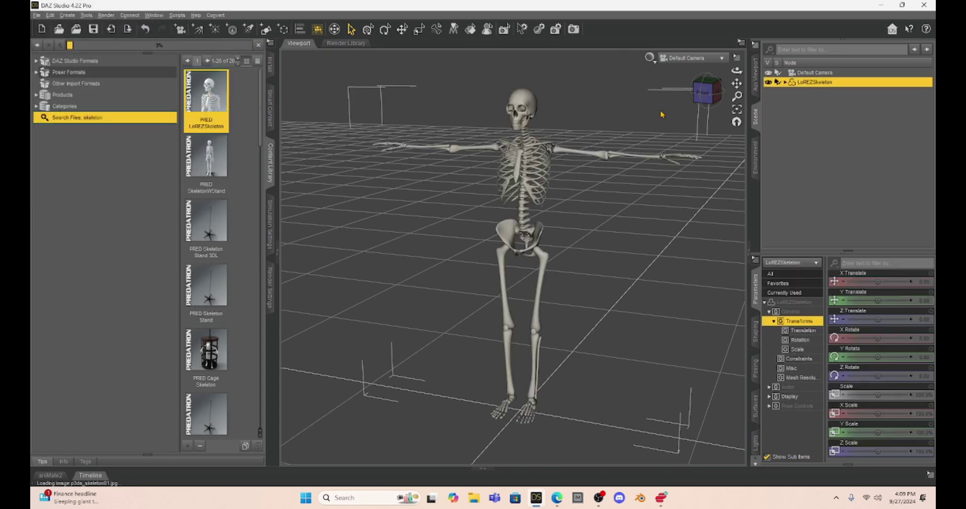
# - Lower both skeleton arms to its sides, setting the right shoulder's Up-Down to about 84 and Front-Back to about 7.5
pyautogui.click(709, 96)
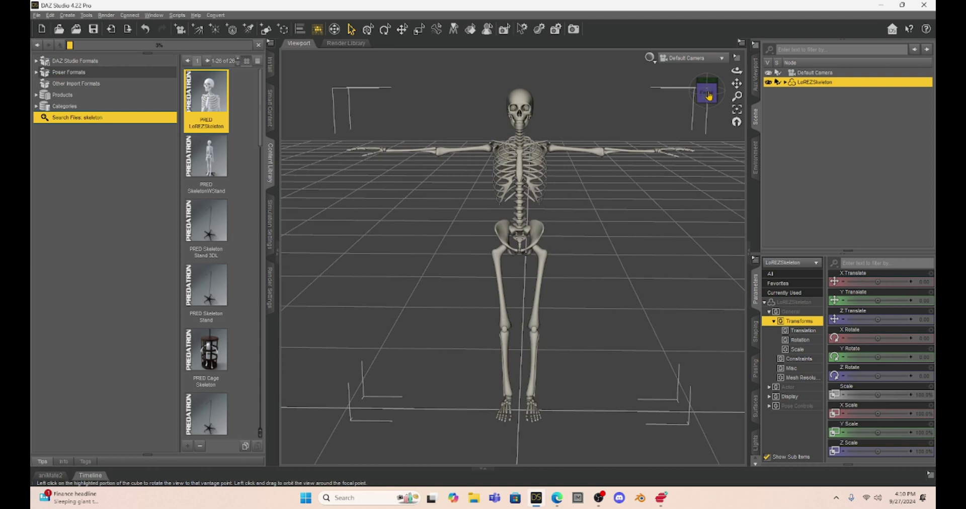
pyautogui.click(560, 144)
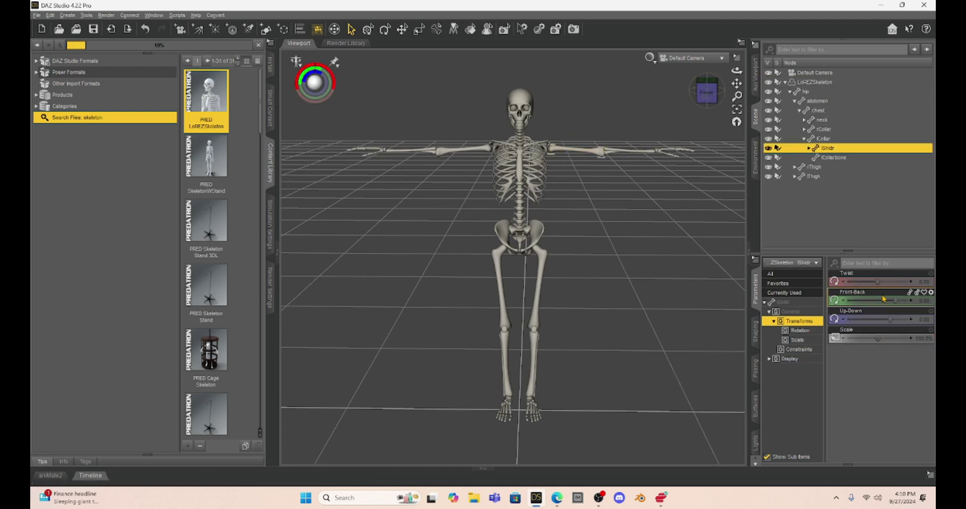
pyautogui.moveTo(900, 307); pyautogui.dragTo(881, 303)
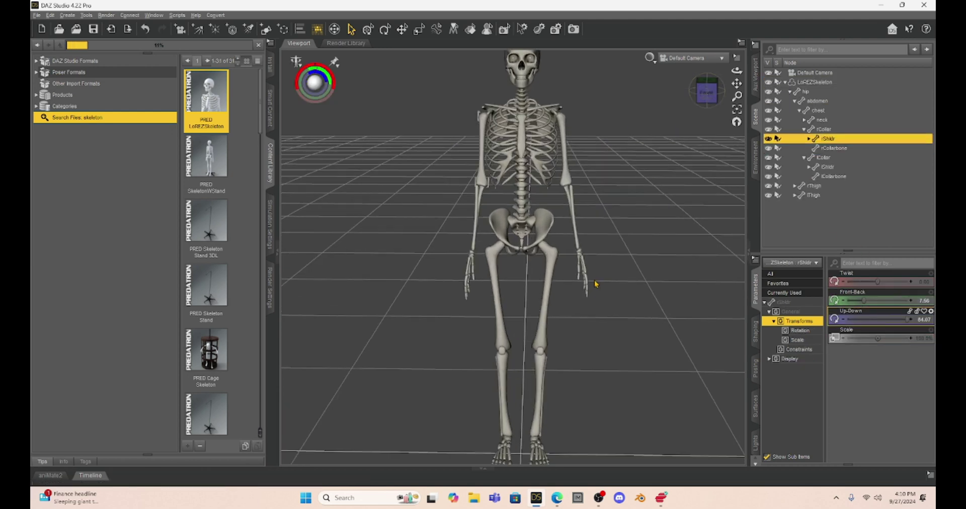
# - Frame the skeleton's skull and rib cage in a close front view for the image
pyautogui.scroll(3, 598, 280)
pyautogui.moveTo(737, 83); pyautogui.dragTo(737, 56)
pyautogui.scroll(4, 624, 164)
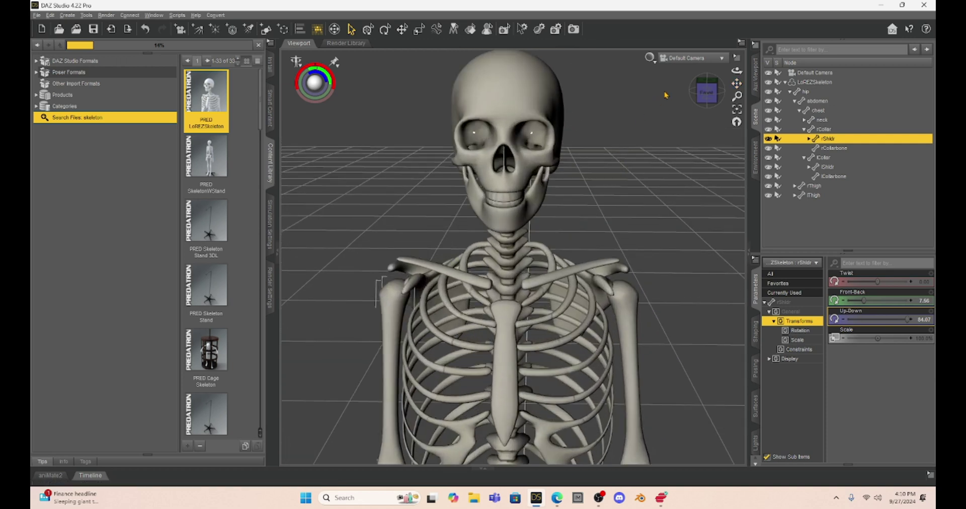
pyautogui.click(715, 91)
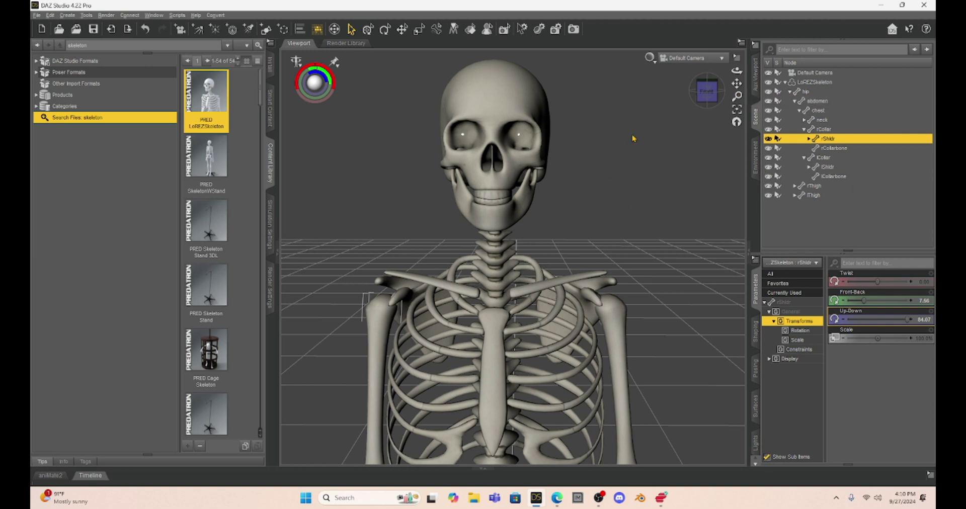
# - Set the environment type to Backdrop and make its background color black
pyautogui.click(757, 155)
pyautogui.click(791, 48)
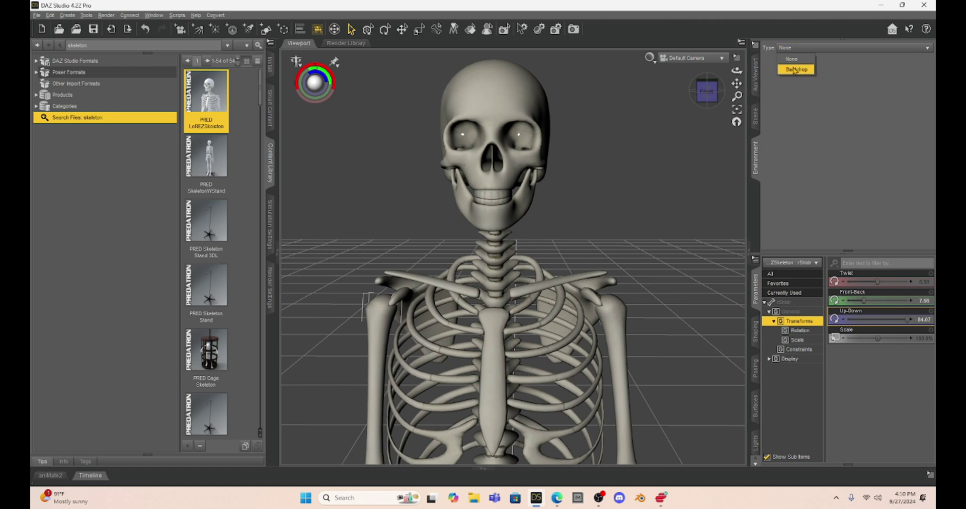
pyautogui.click(795, 70)
pyautogui.click(808, 67)
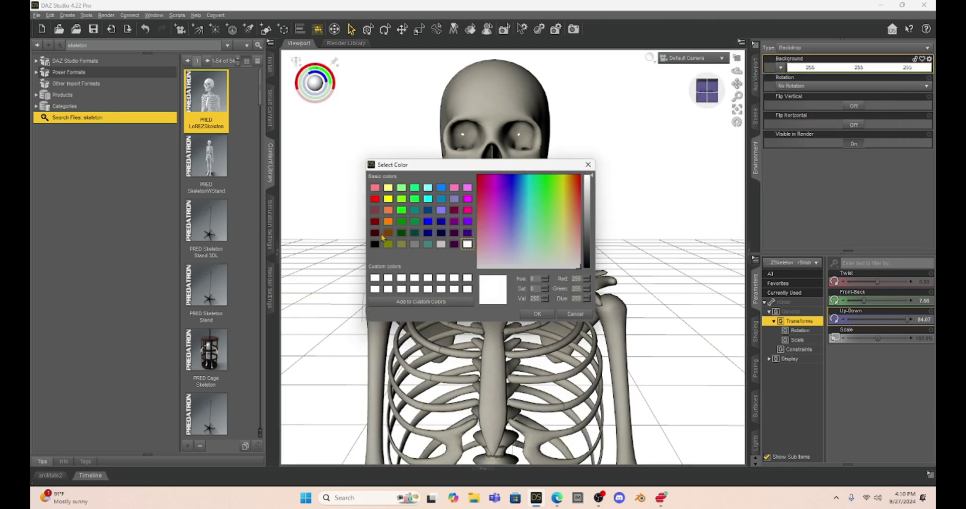
pyautogui.click(376, 245)
pyautogui.click(547, 315)
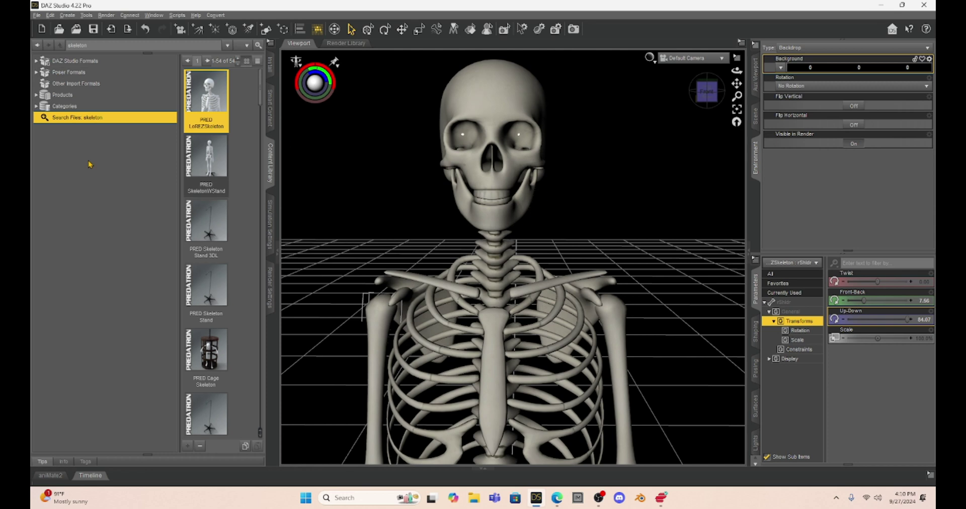
# - Save the skeleton image as a JPEG named Skeleton in the TEXTURES folder and close the program without saving the scene
pyautogui.click(111, 29)
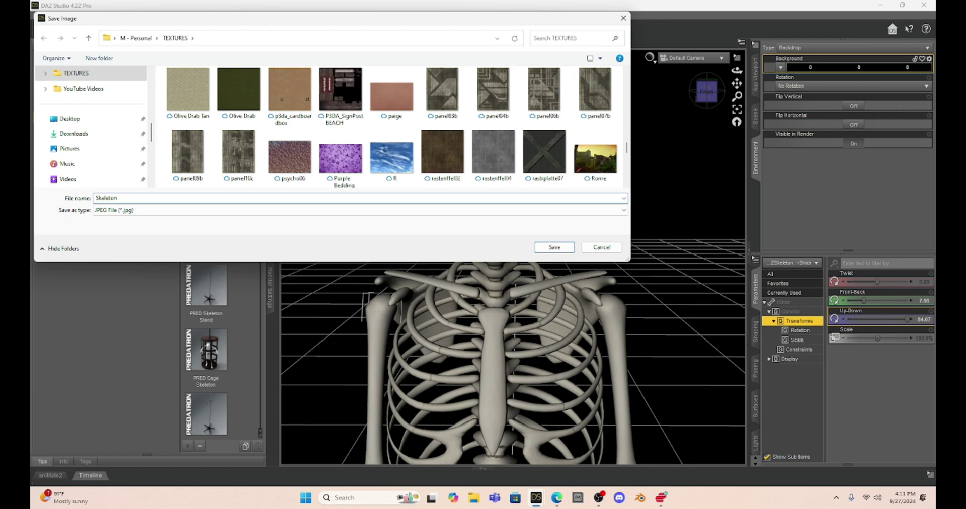
pyautogui.press('Return')
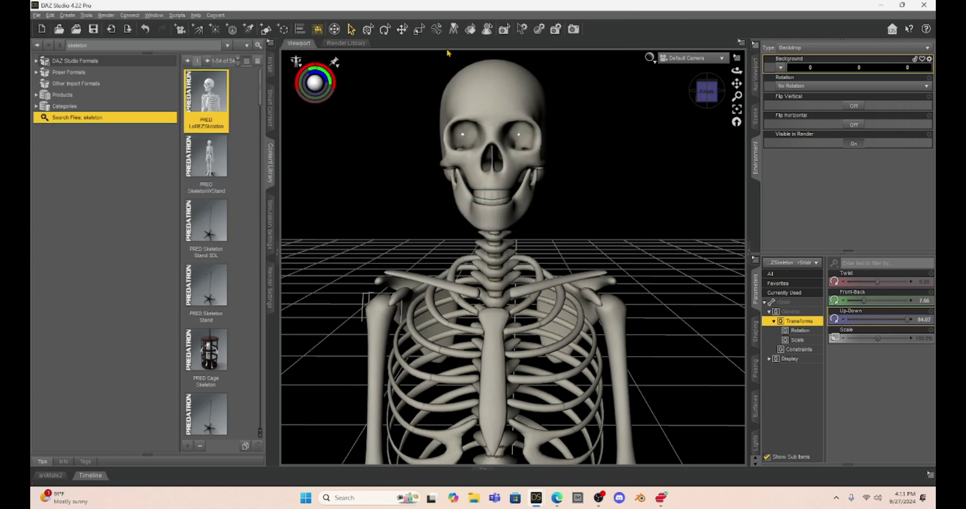
pyautogui.click(924, 5)
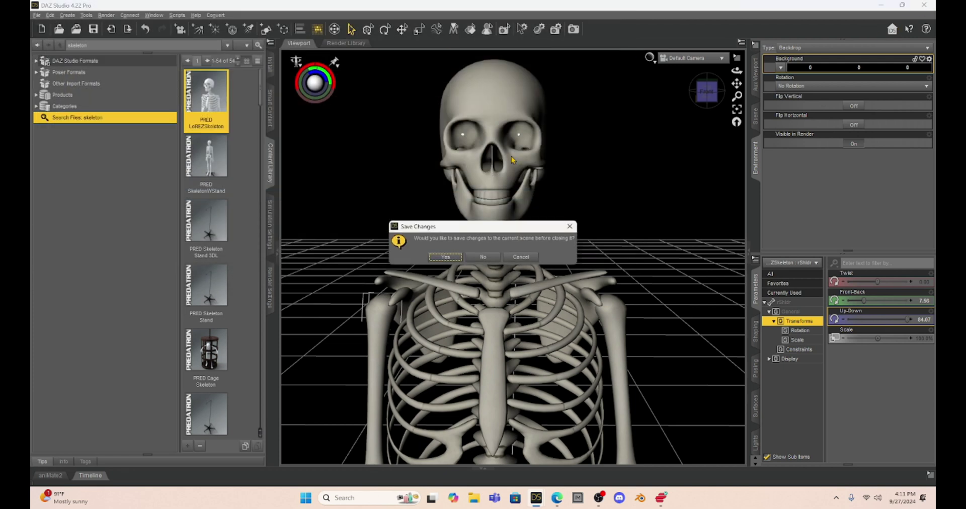
pyautogui.click(480, 257)
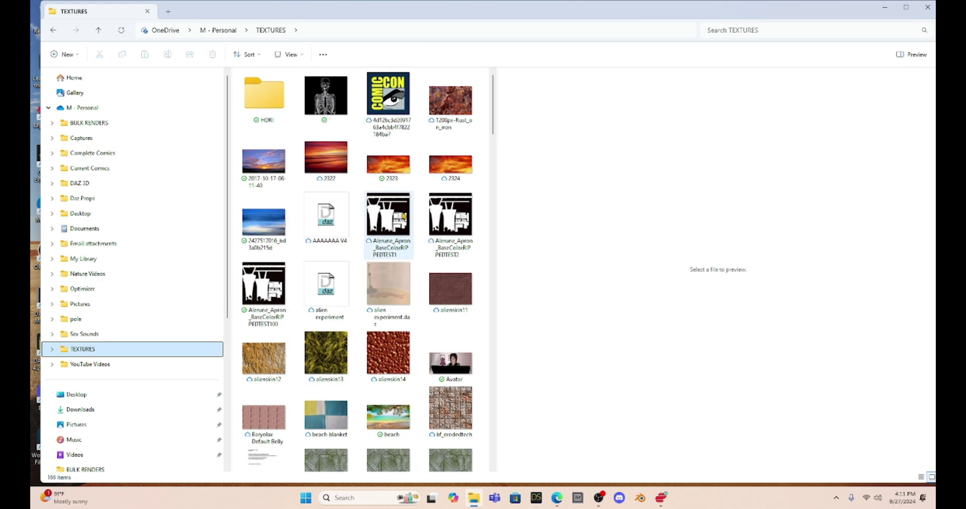
# - Find the Skeleton image in the TEXTURES folder and open it in GIMP
pyautogui.scroll(-20, 353, 201)
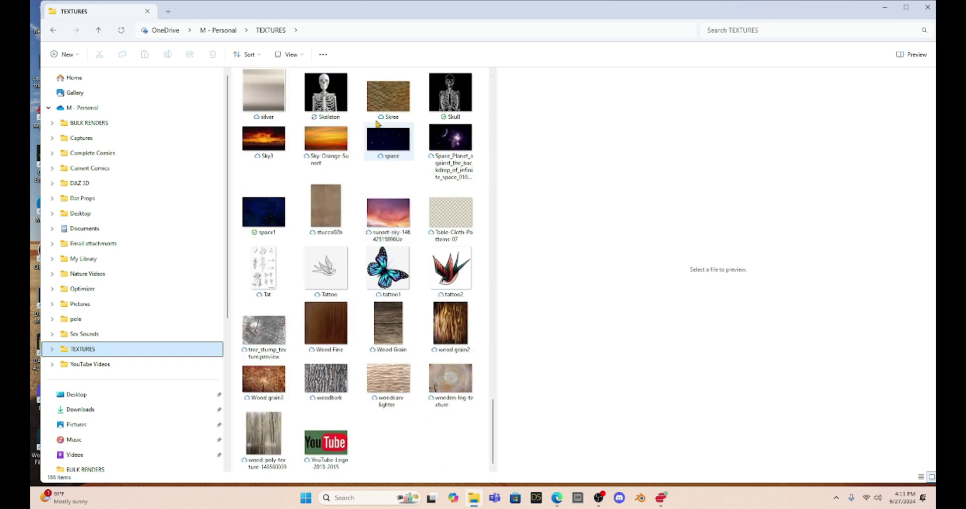
pyautogui.rightClick(322, 91)
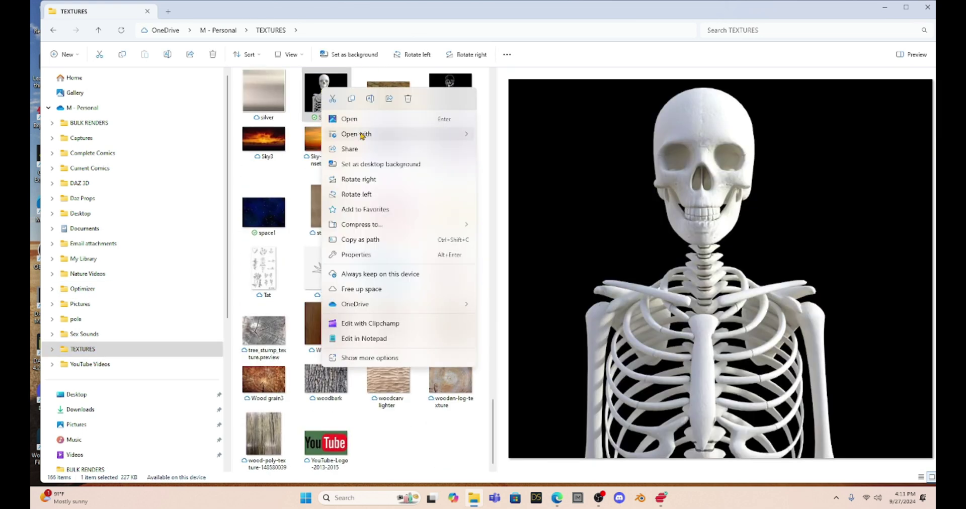
pyautogui.moveTo(352, 134)
pyautogui.click(526, 142)
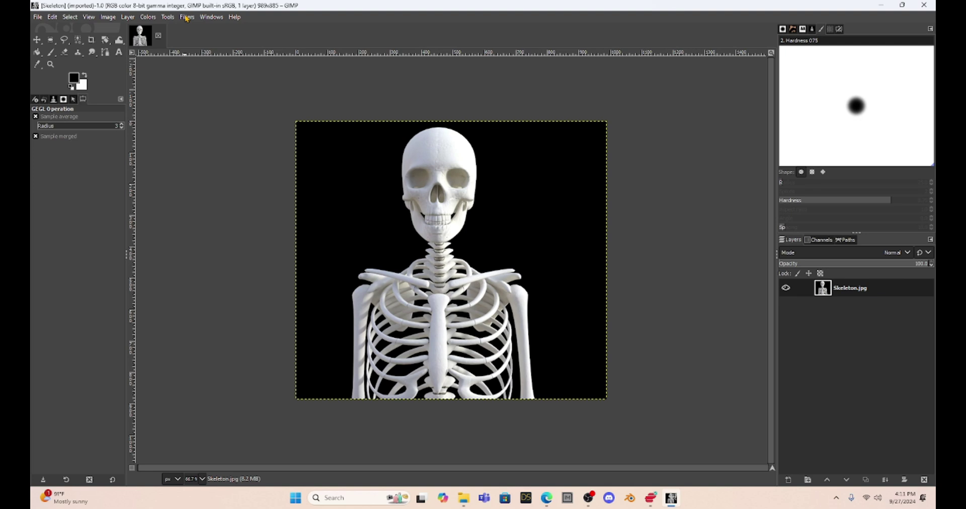
# - Apply the Edge edge-detect filter to the skeleton image with the Sobel algorithm and an amount of 2.000
pyautogui.click(186, 18)
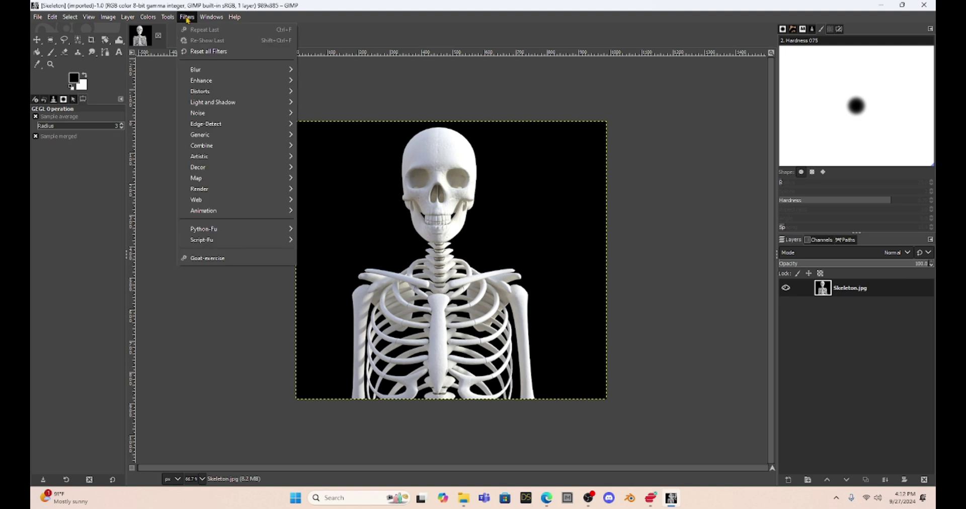
pyautogui.moveTo(225, 124)
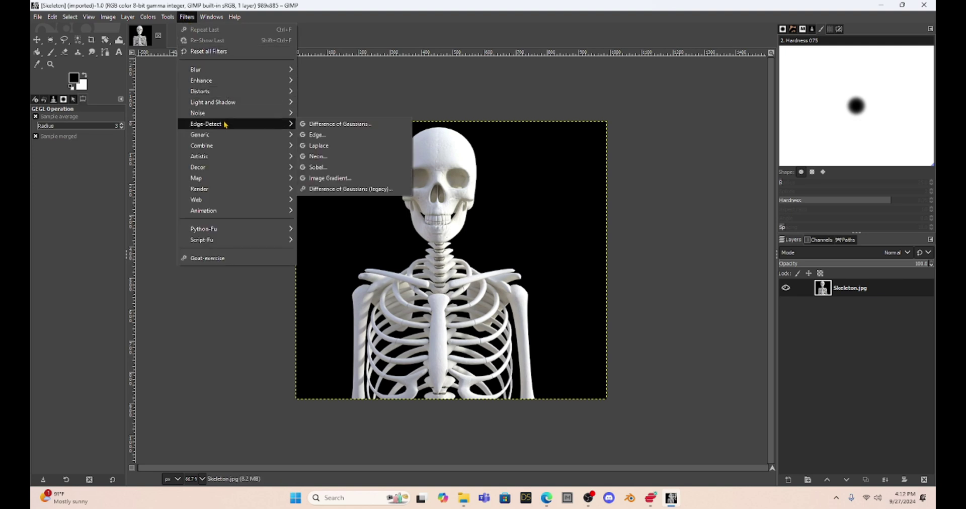
pyautogui.click(316, 136)
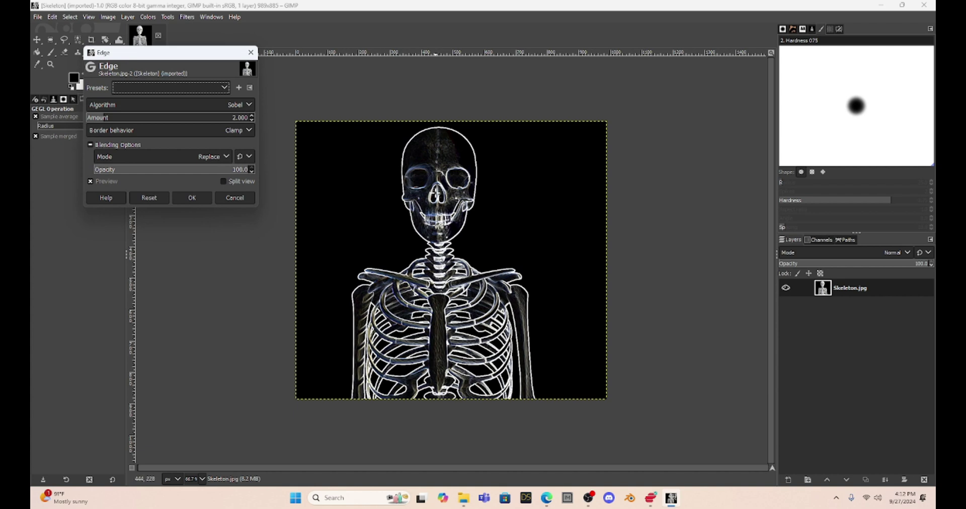
pyautogui.click(191, 197)
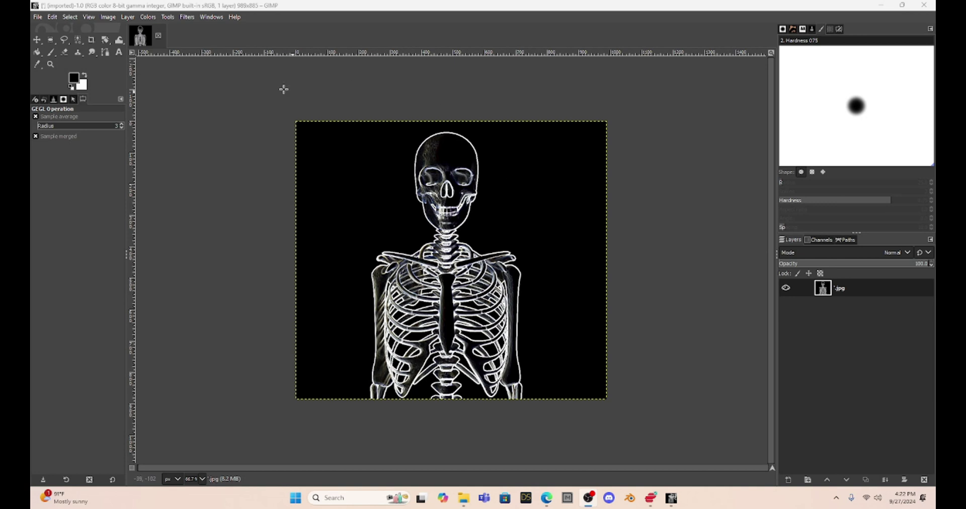
# - Preview the Laplace and Neon edge-detect filters on the skeleton image, cancelling each one
pyautogui.click(187, 19)
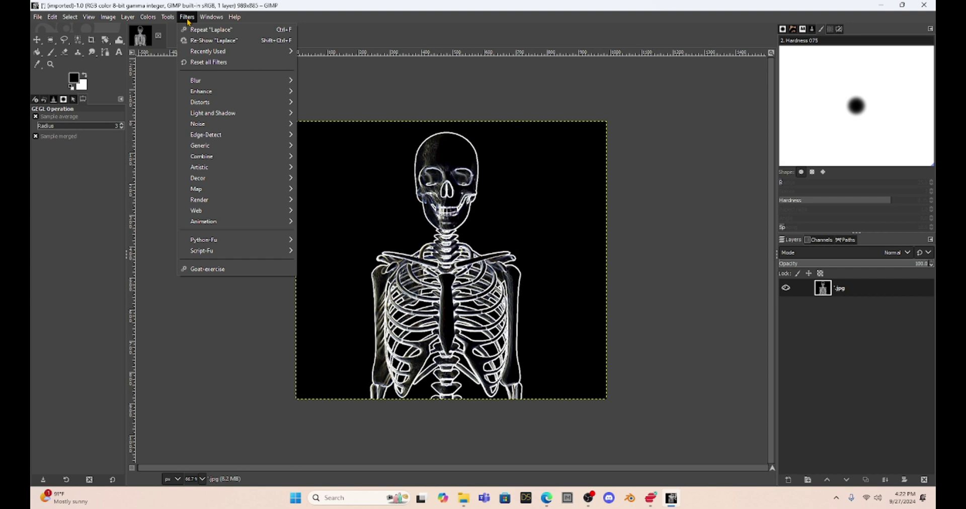
pyautogui.moveTo(213, 137)
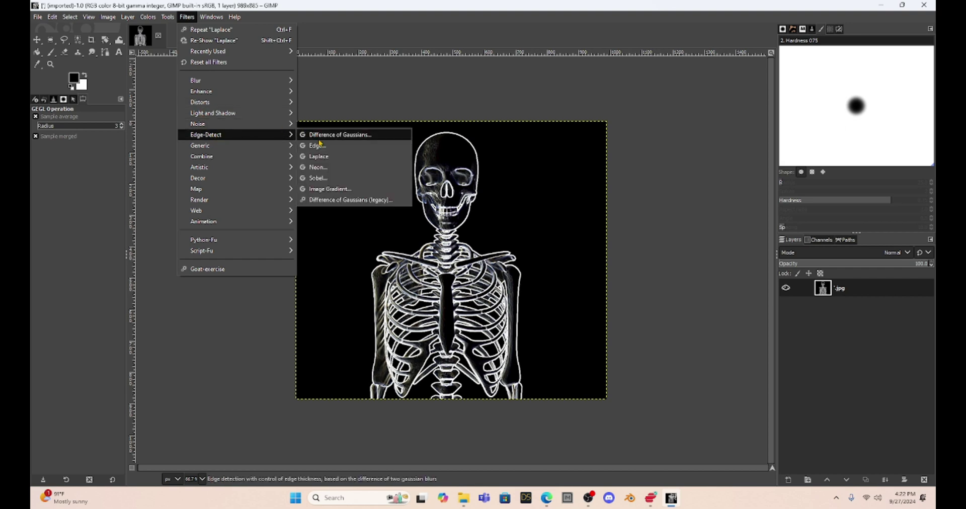
pyautogui.click(320, 160)
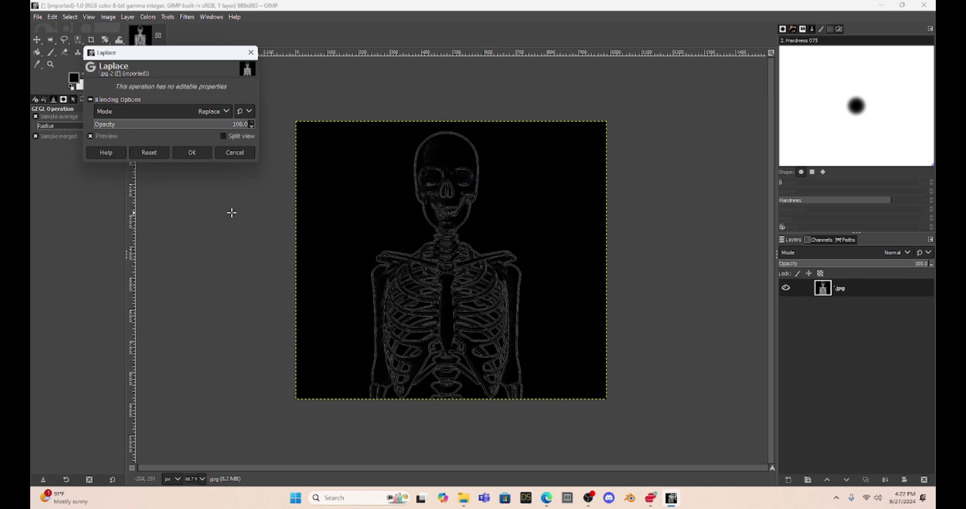
pyautogui.click(235, 152)
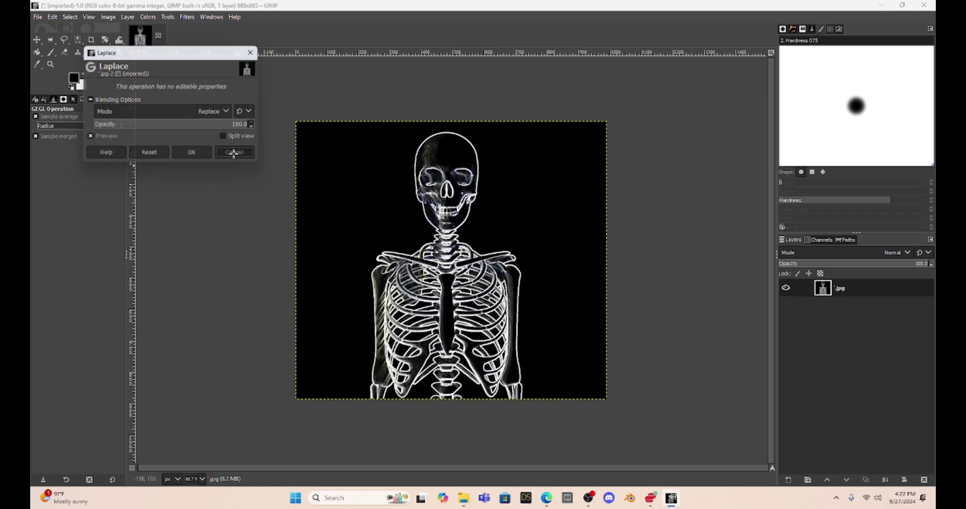
pyautogui.click(188, 17)
pyautogui.moveTo(206, 135)
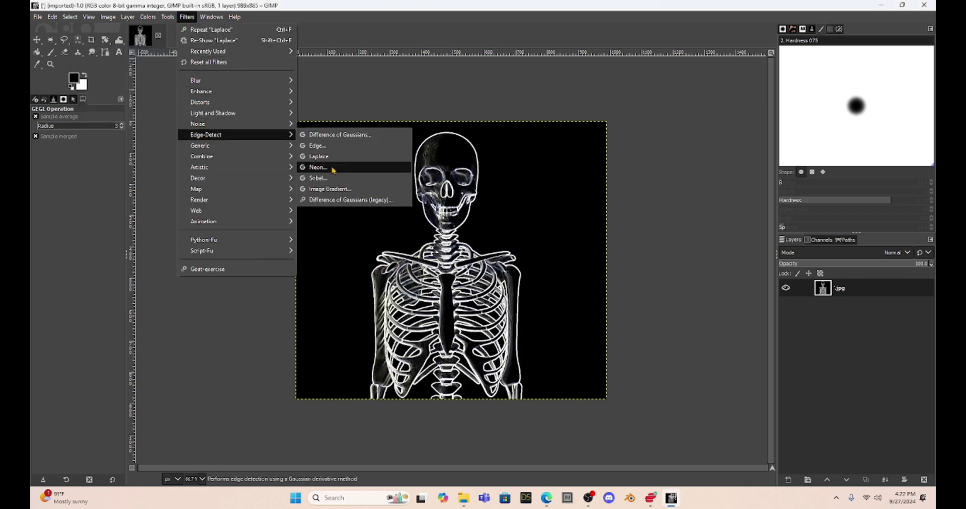
pyautogui.click(332, 168)
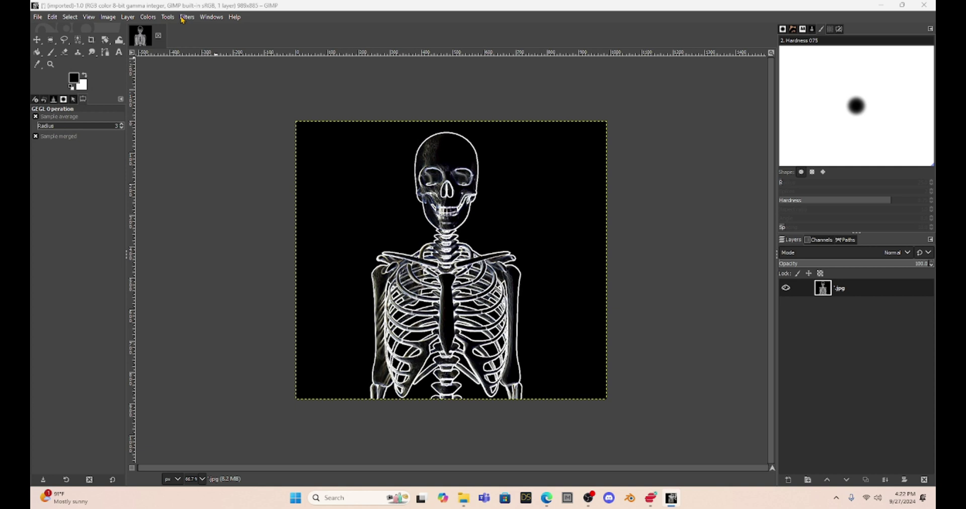
# - Preview the Sobel and Image Gradient edge-detect filters on the skeleton image, cancelling each one
pyautogui.click(182, 18)
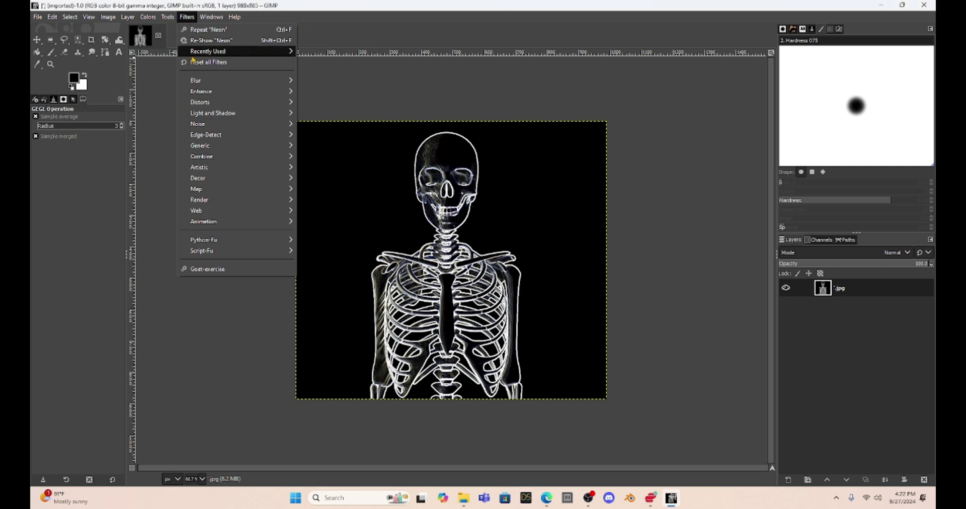
pyautogui.moveTo(217, 135)
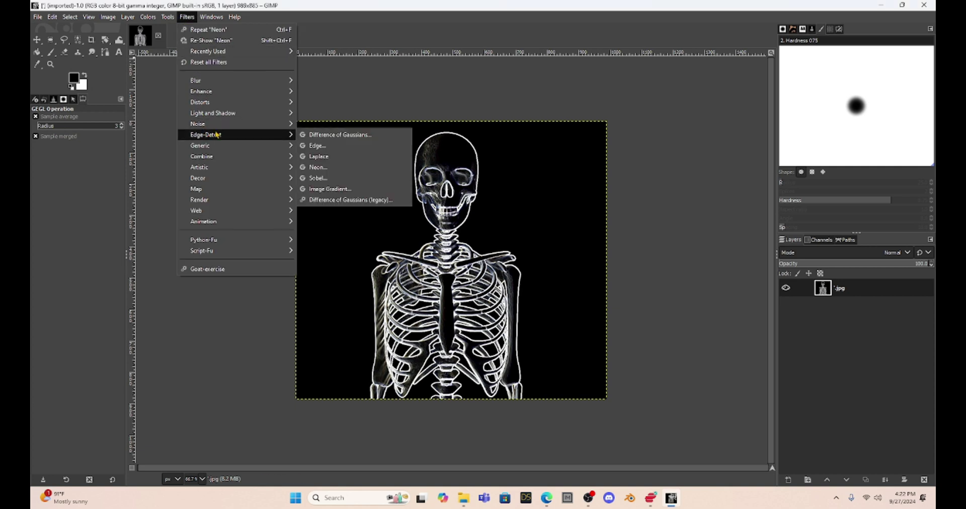
pyautogui.click(330, 181)
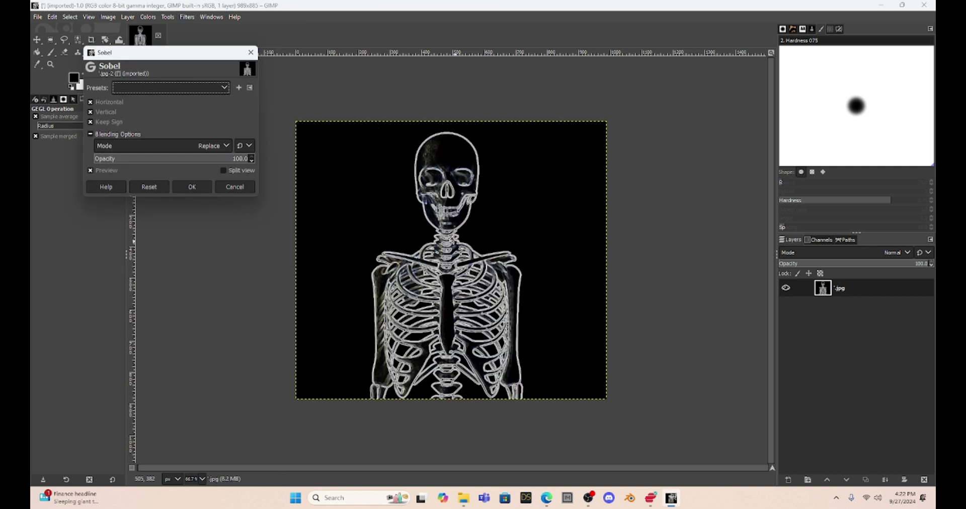
pyautogui.click(235, 187)
pyautogui.click(188, 19)
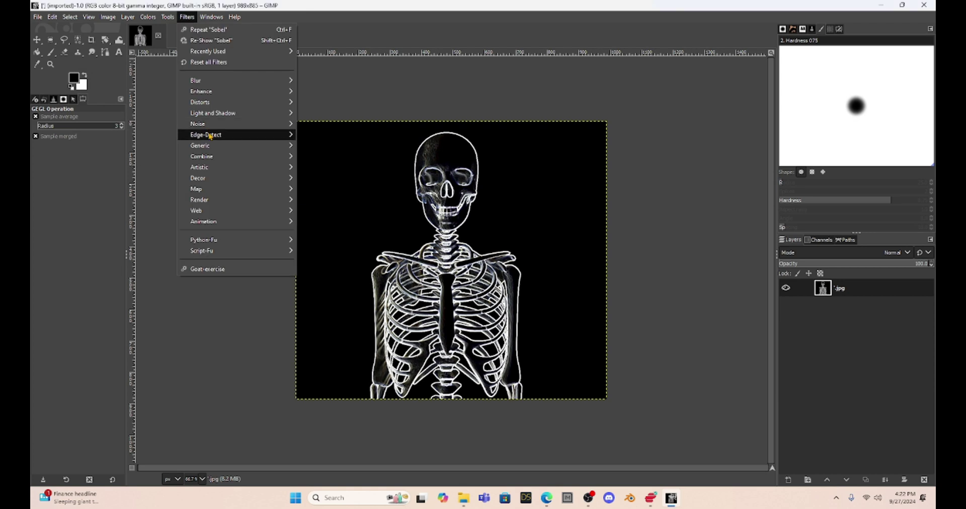
pyautogui.moveTo(226, 133)
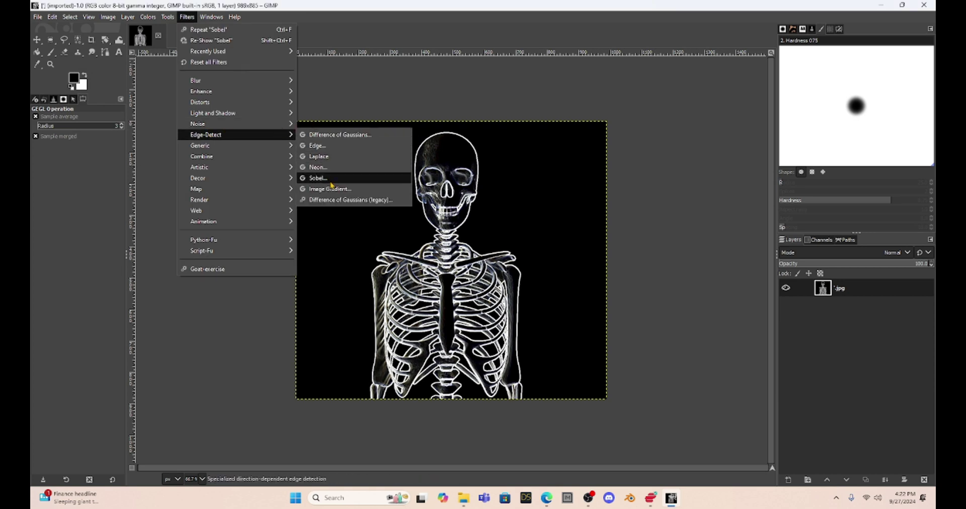
pyautogui.click(330, 188)
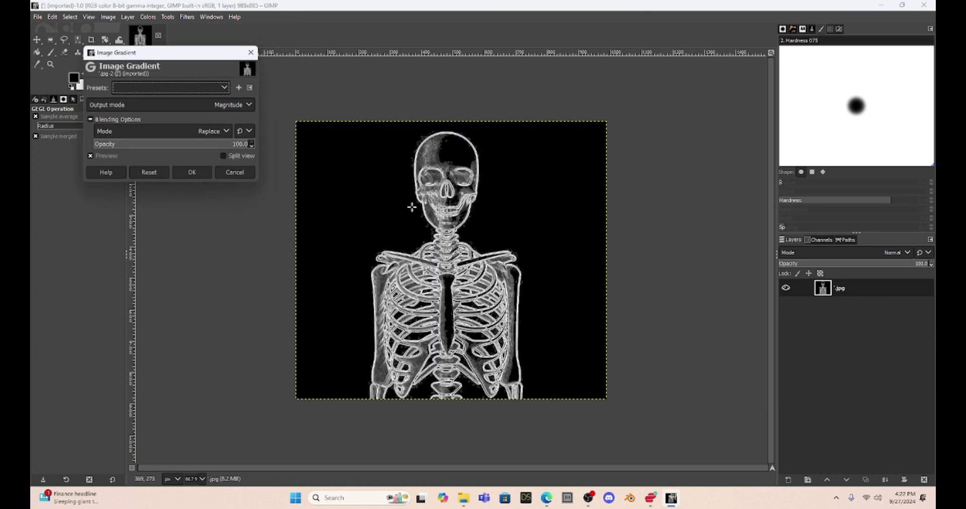
pyautogui.click(232, 172)
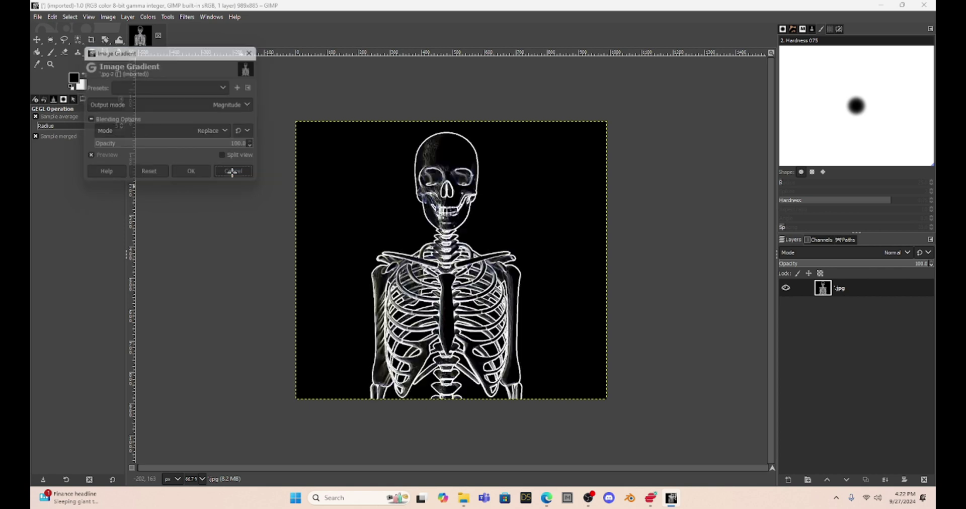
pyautogui.click(186, 17)
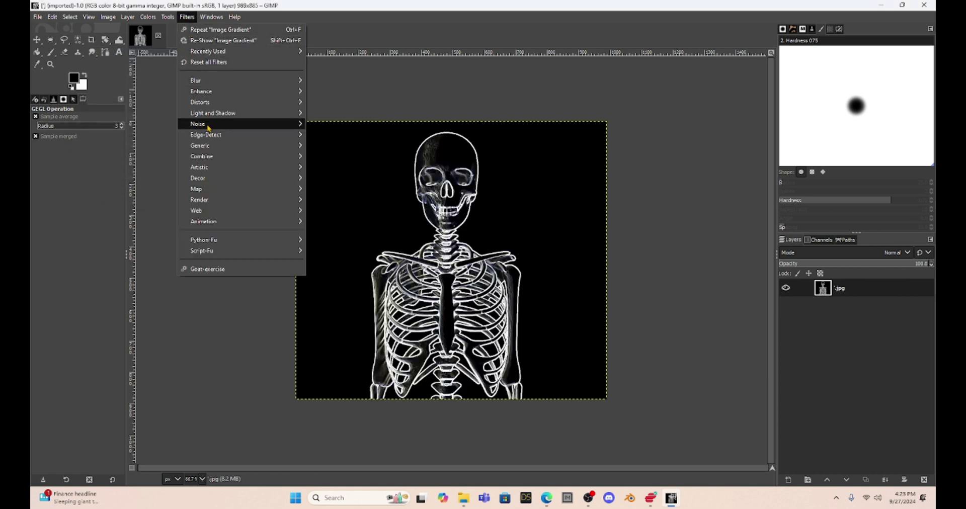
pyautogui.moveTo(234, 135)
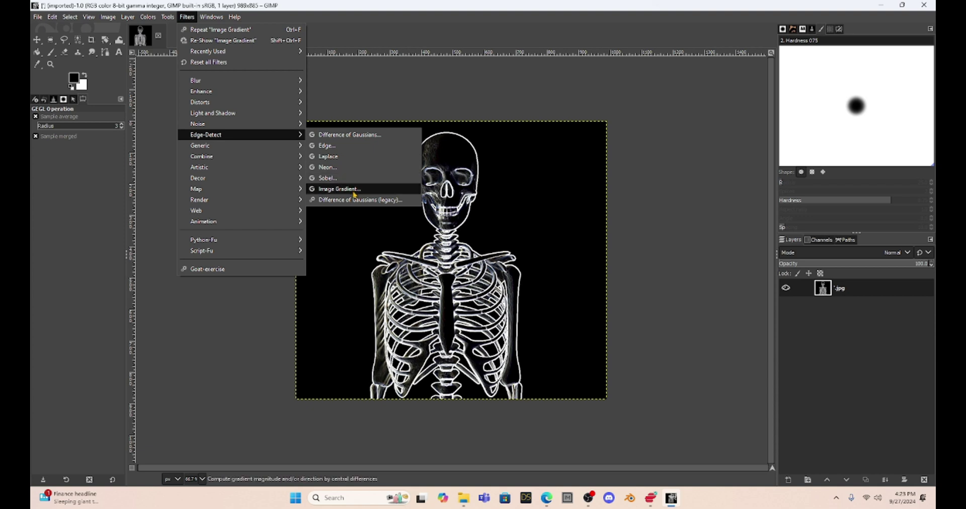
pyautogui.click(308, 102)
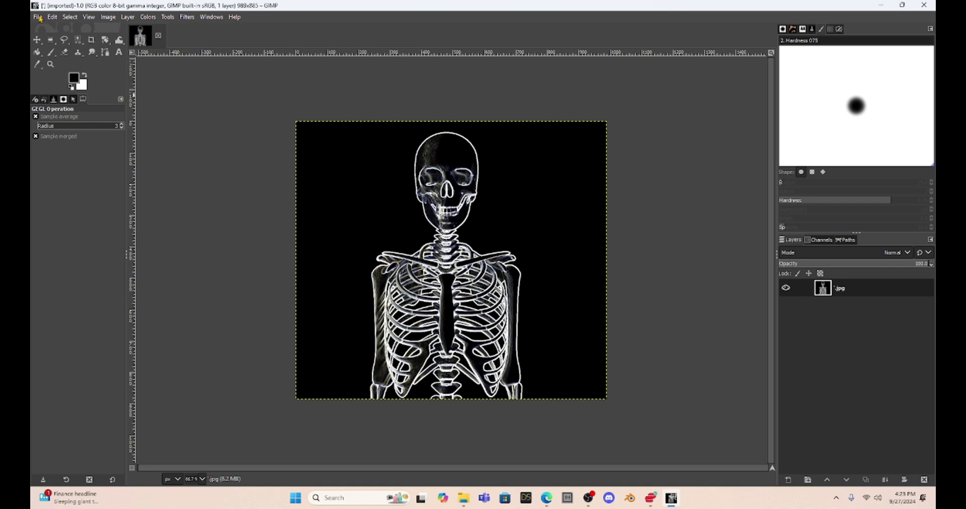
# - Export the edge-detected skeleton image as a JPEG with quality 100 to the TEXTURES folder, replacing the existing file
pyautogui.click(38, 17)
pyautogui.click(64, 164)
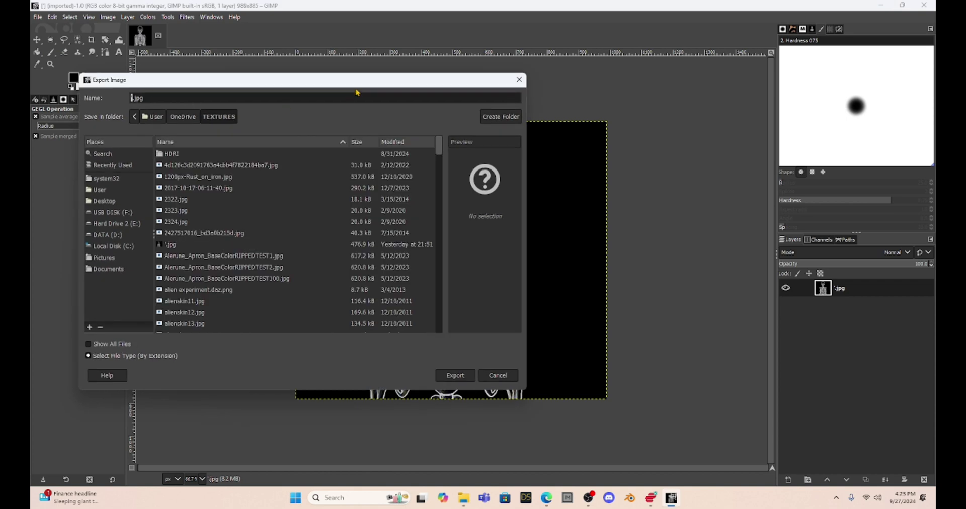
pyautogui.click(455, 375)
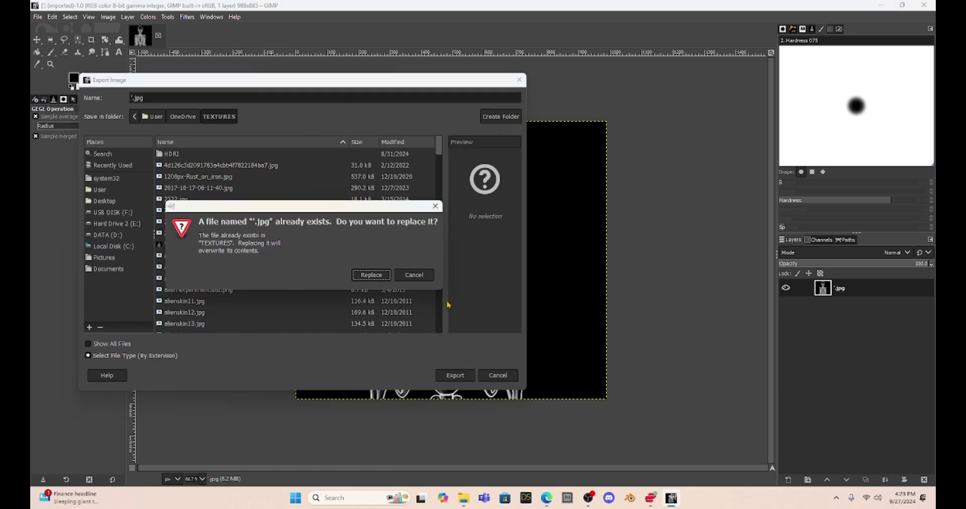
pyautogui.click(372, 275)
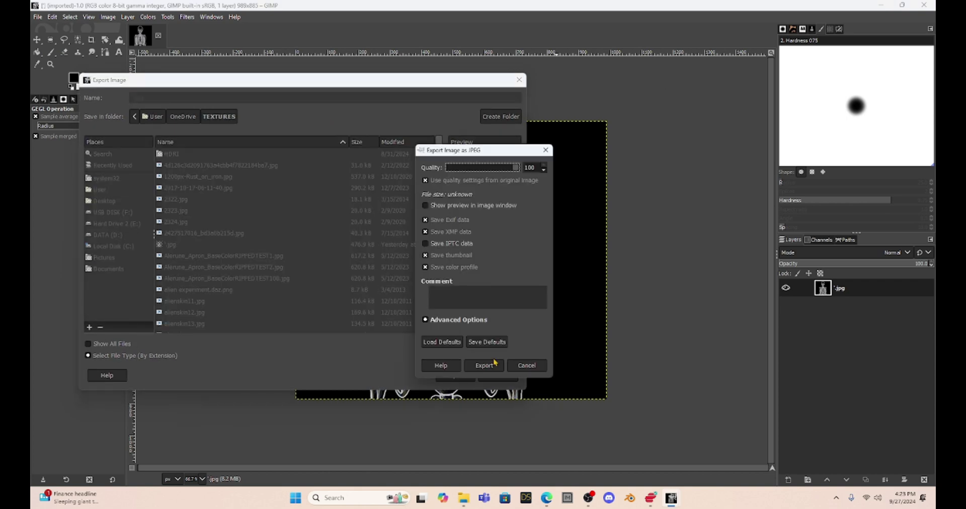
pyautogui.click(484, 365)
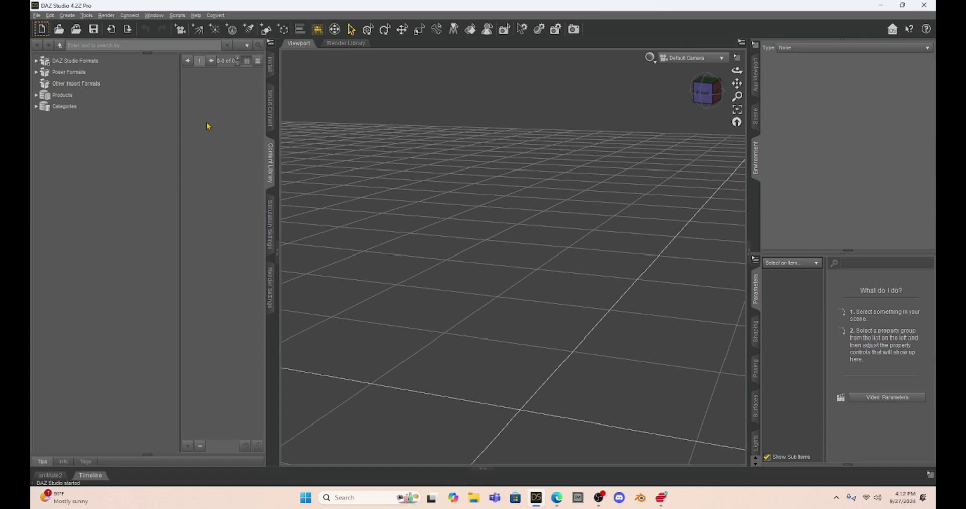
# - Open the recent scene Milica Doctor.duf in DAZ Studio
pyautogui.click(37, 15)
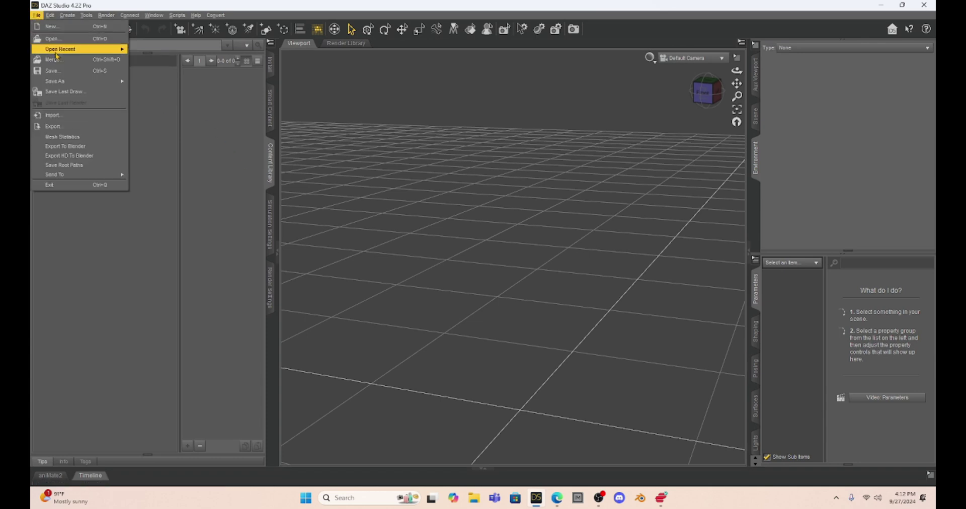
pyautogui.moveTo(57, 54)
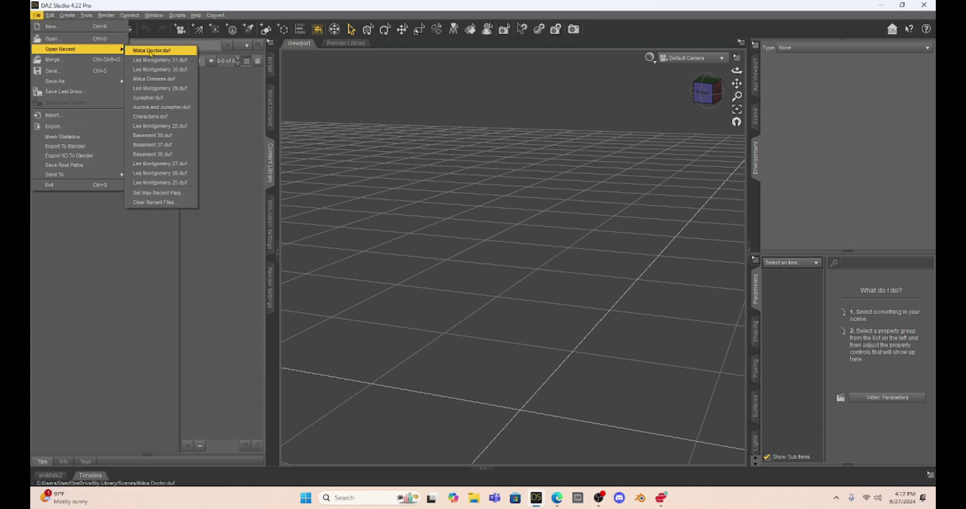
pyautogui.click(150, 51)
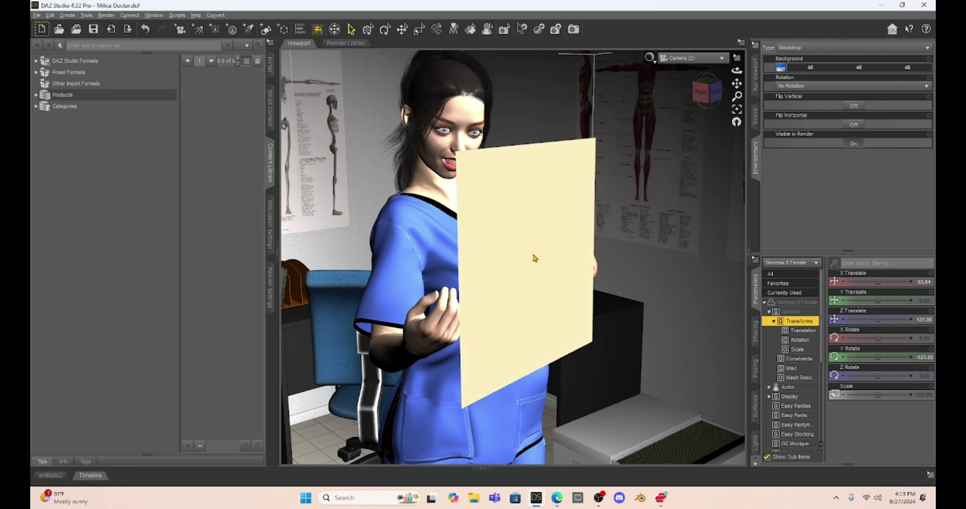
# - Load the exported skeleton image from the TEXTURES folder as the base color map of the plane in front of the doctor
pyautogui.click(528, 190)
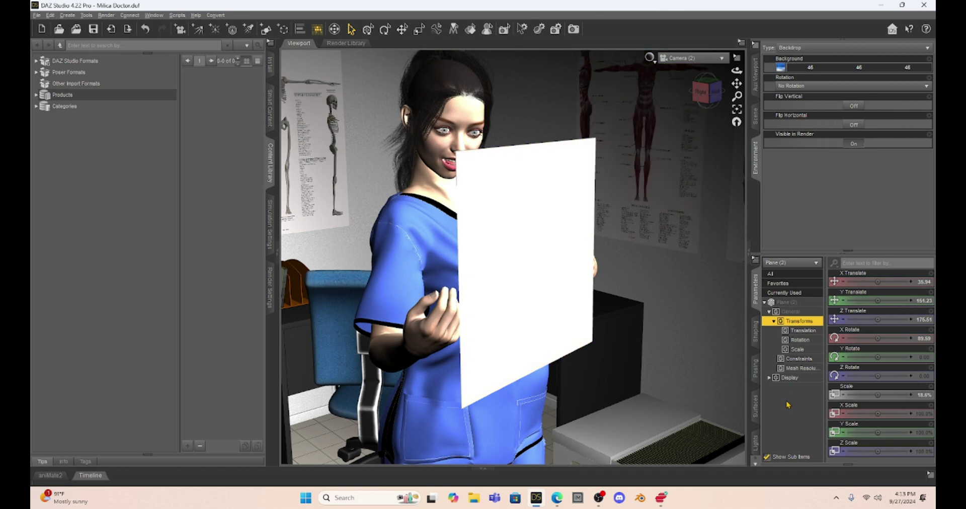
pyautogui.click(757, 408)
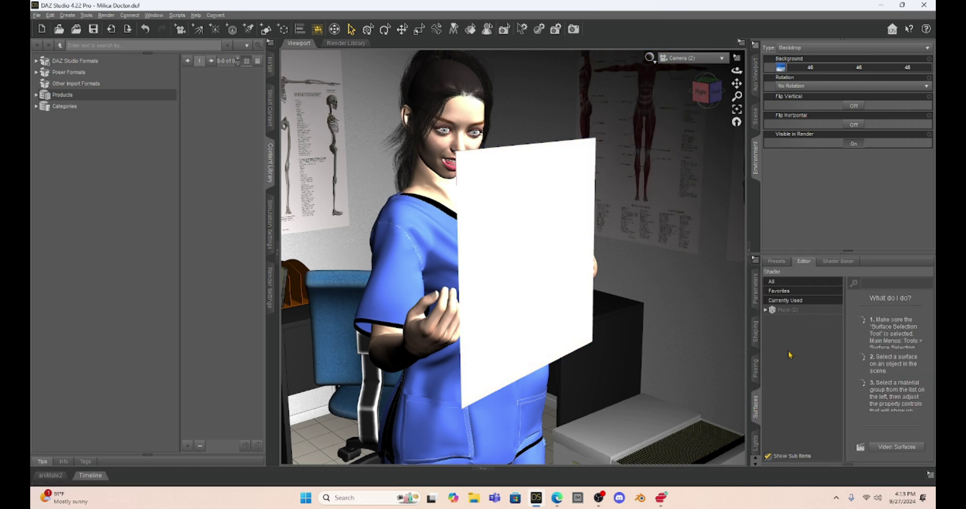
pyautogui.click(766, 310)
pyautogui.click(770, 319)
pyautogui.click(794, 339)
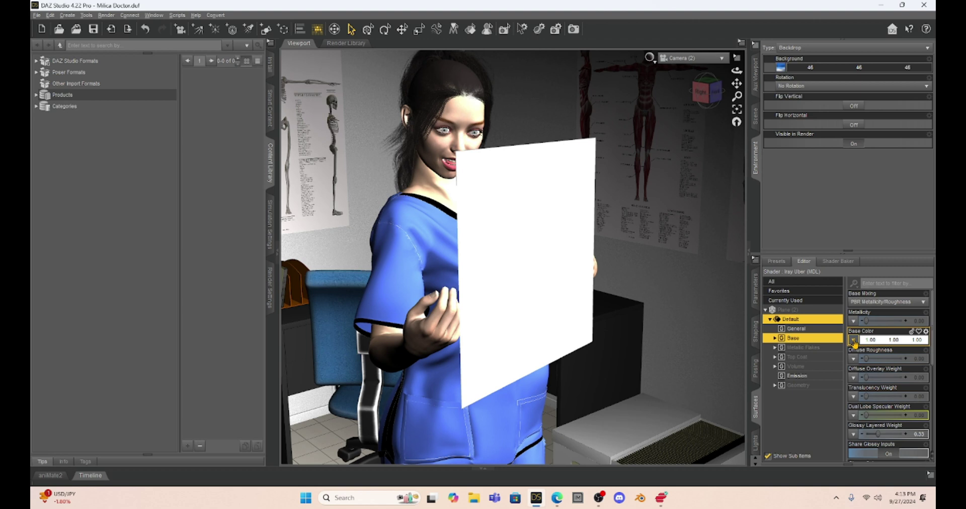
pyautogui.click(854, 341)
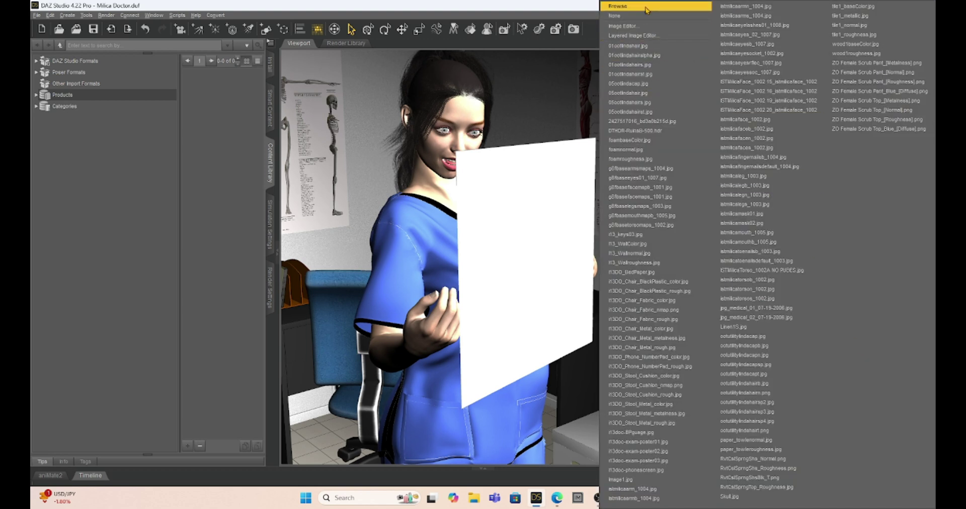
pyautogui.click(647, 7)
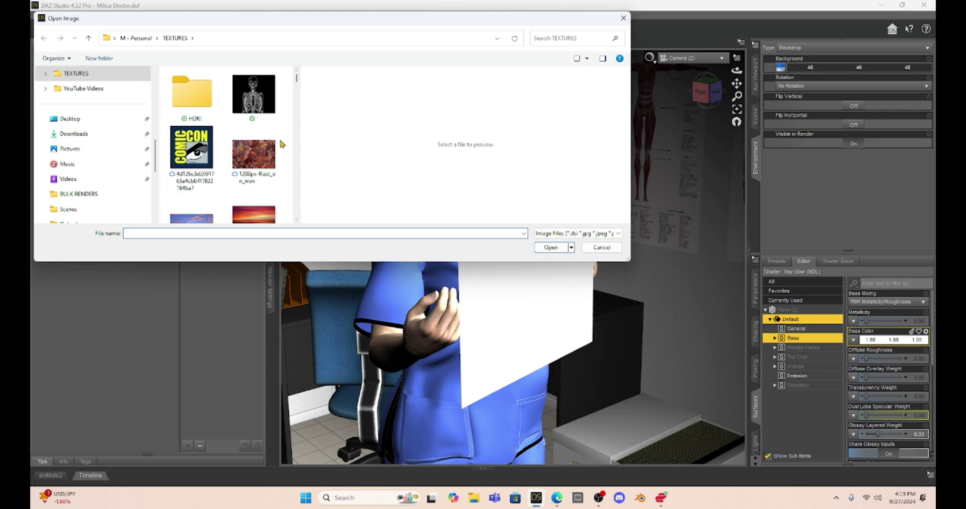
pyautogui.doubleClick(254, 100)
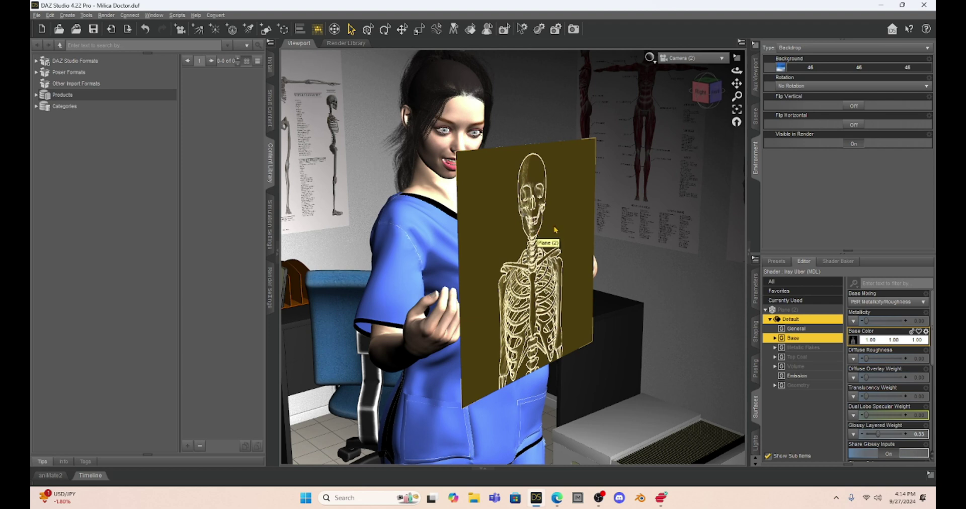
# - Set the plane's emission color to white and assign the skeleton image as its emission map
pyautogui.click(794, 377)
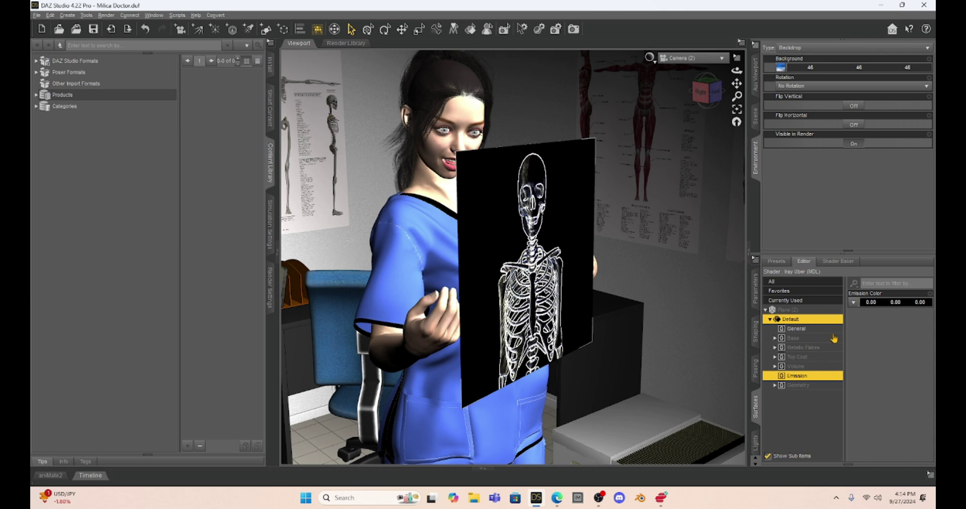
pyautogui.click(886, 308)
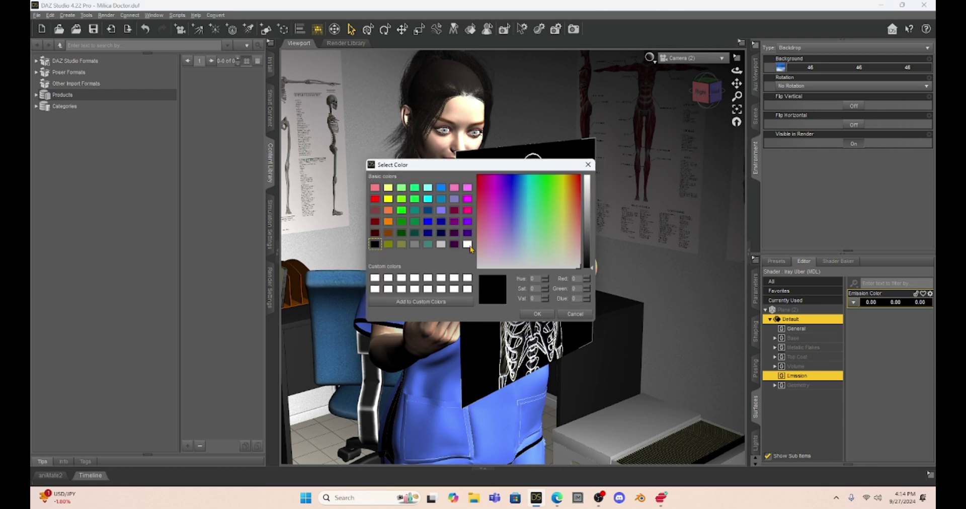
pyautogui.click(467, 245)
pyautogui.press('Return')
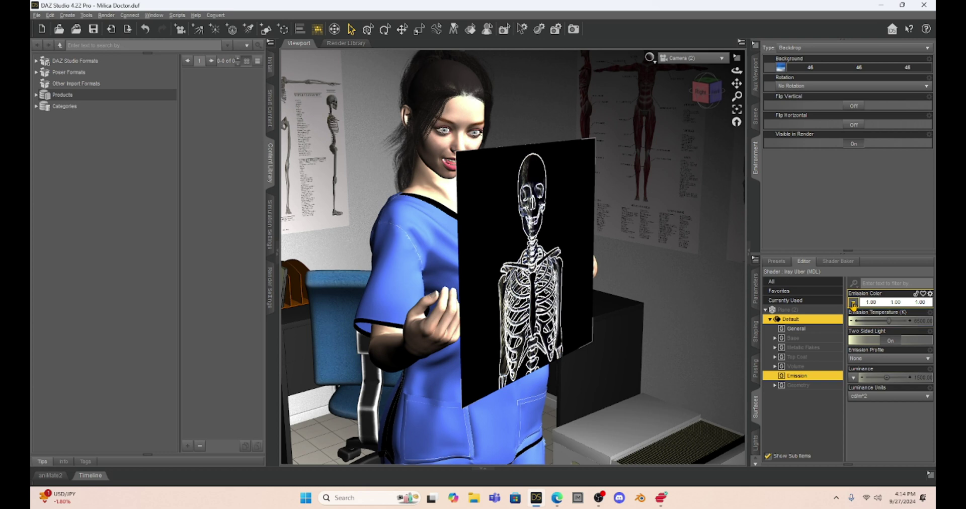
pyautogui.click(853, 303)
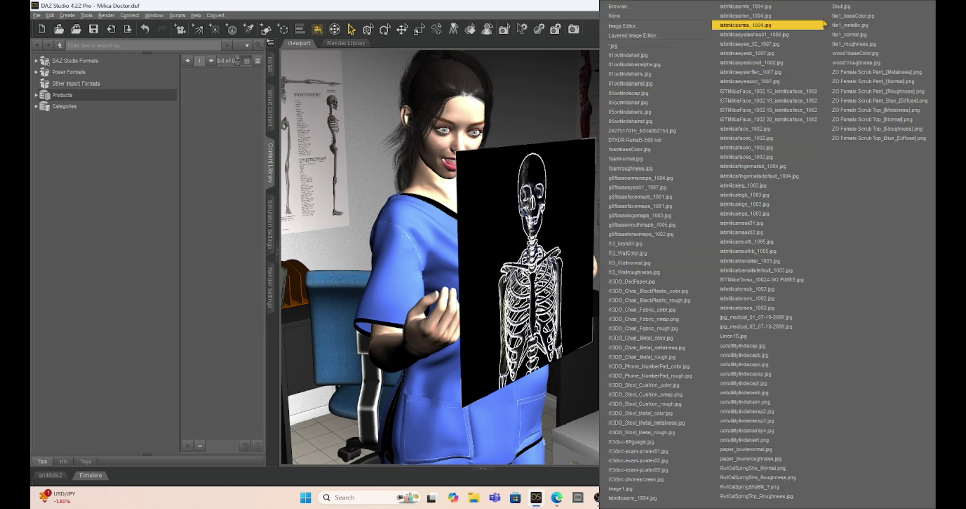
pyautogui.click(841, 6)
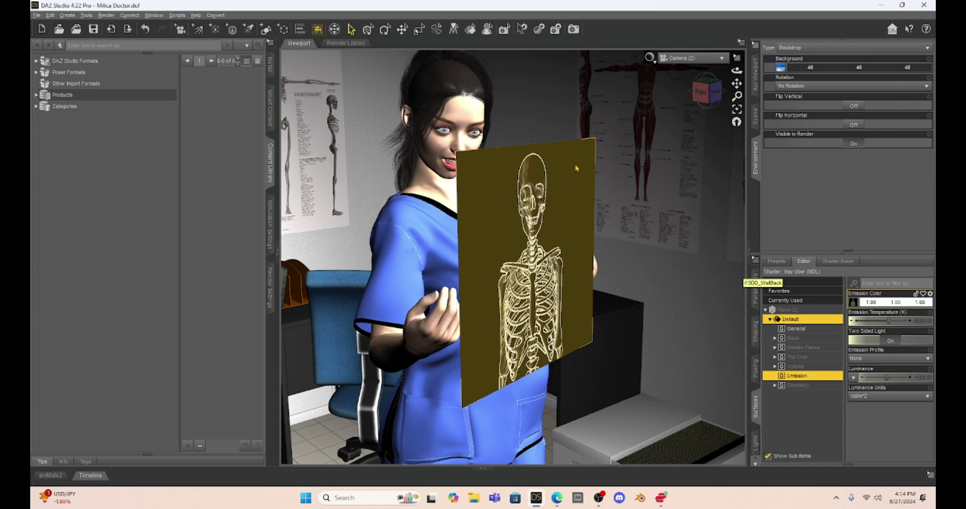
# - Turn the view to face the skeleton plane and preview it with NVIDIA Iray shading
pyautogui.click(709, 95)
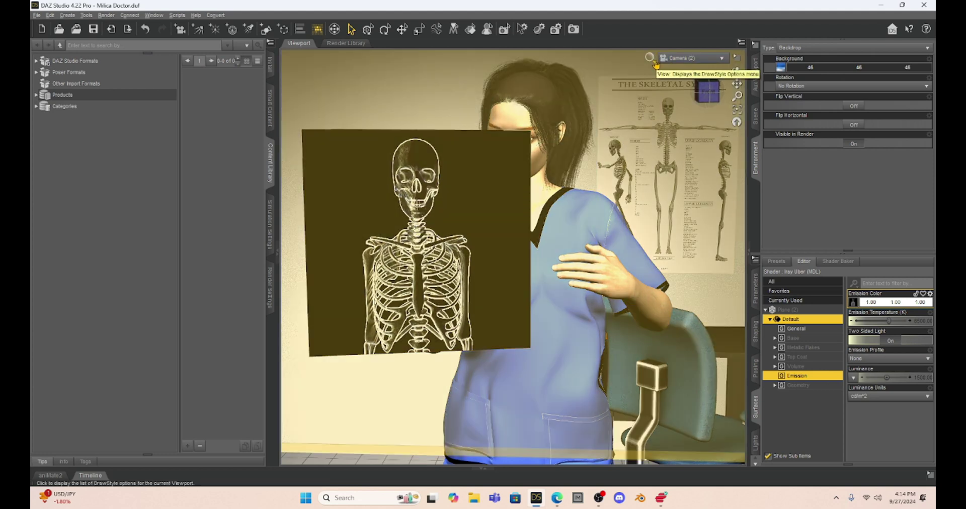
pyautogui.click(654, 60)
pyautogui.click(648, 182)
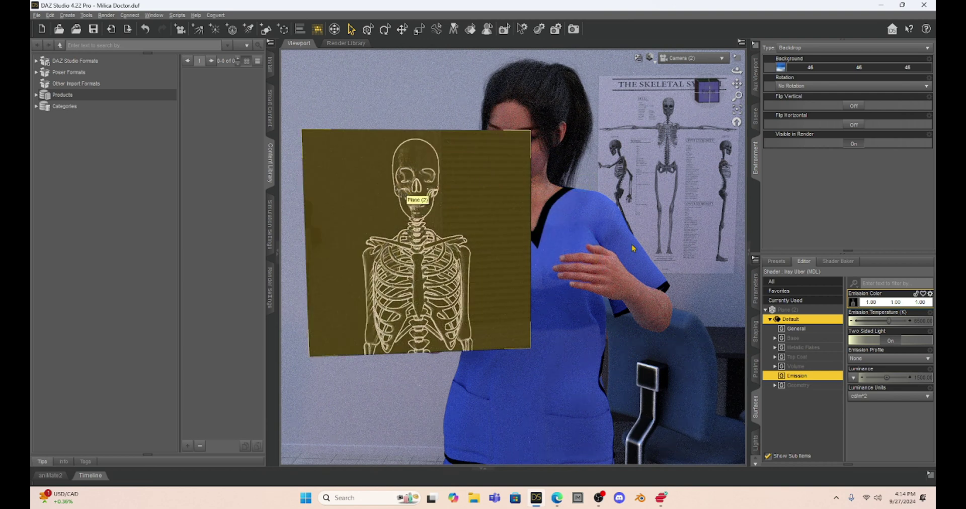
# - Find the cutout opacity among all of the plane's surface properties and lower it to 0.60
pyautogui.click(787, 310)
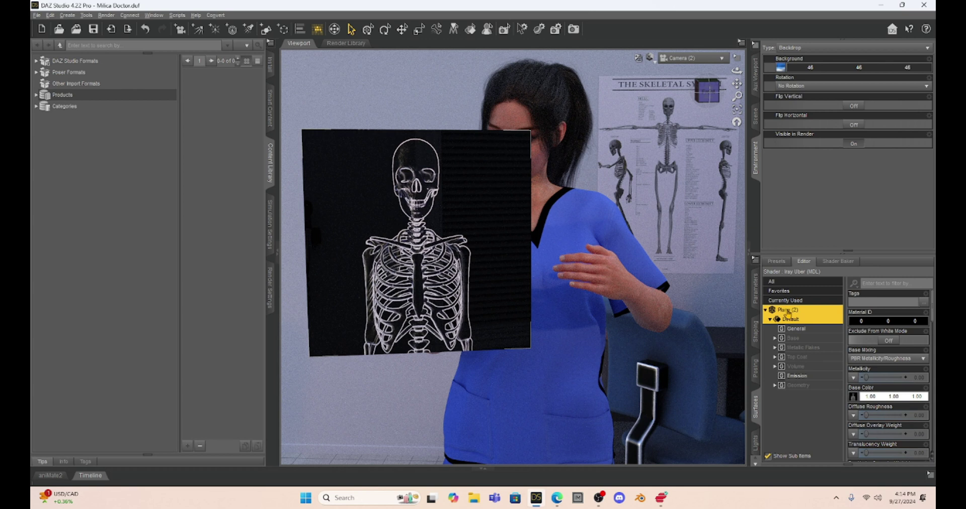
pyautogui.click(888, 283)
pyautogui.write('opaci')
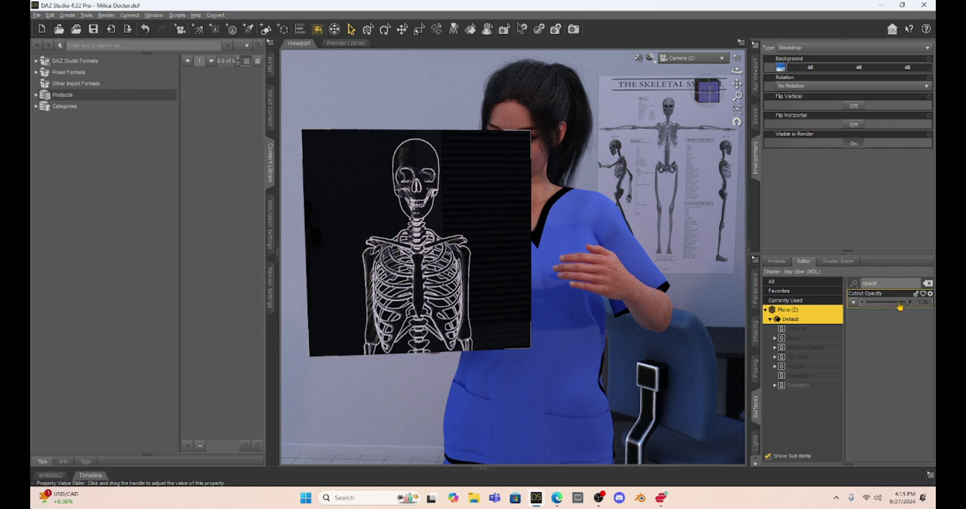
pyautogui.moveTo(908, 303)
pyautogui.mouseDown()
pyautogui.moveTo(862, 304)
pyautogui.moveTo(891, 302)
pyautogui.mouseUp()
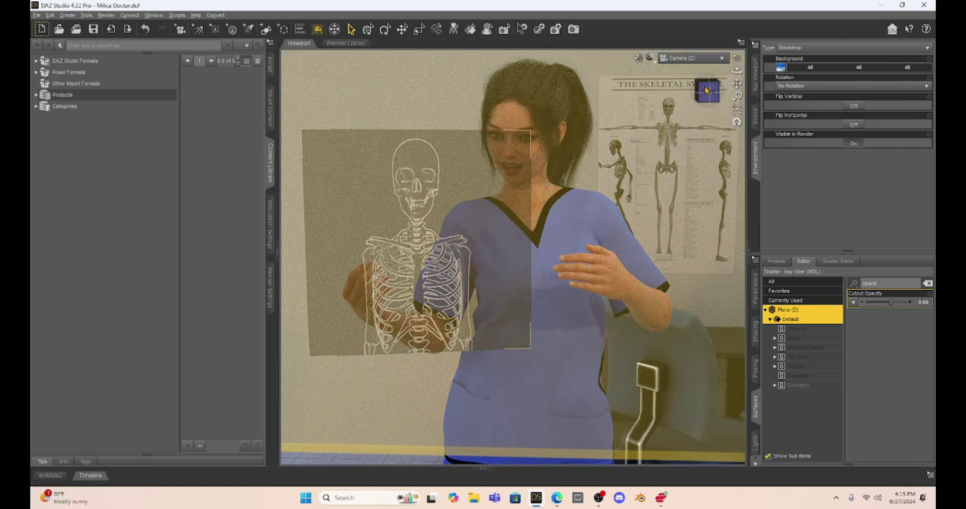
# - Orbit slightly around the translucent plane, return the viewport to Texture Shaded, and reframe the doctor
pyautogui.moveTo(715, 80); pyautogui.dragTo(673, 76)
pyautogui.click(650, 58)
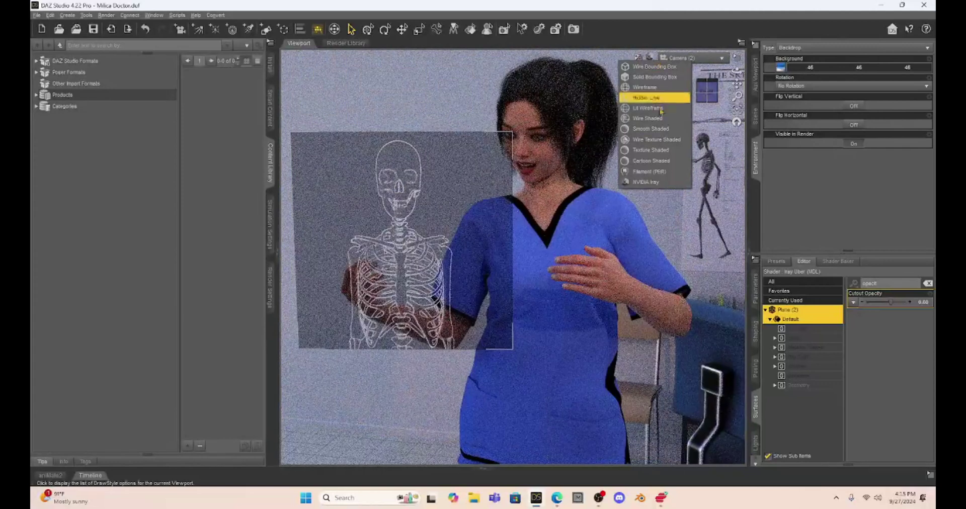
pyautogui.click(654, 151)
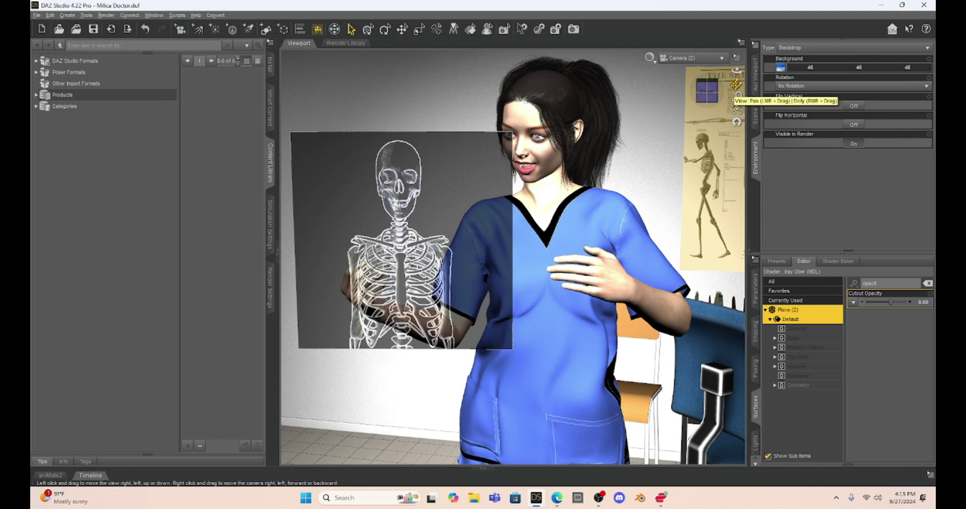
pyautogui.moveTo(737, 84); pyautogui.dragTo(714, 70)
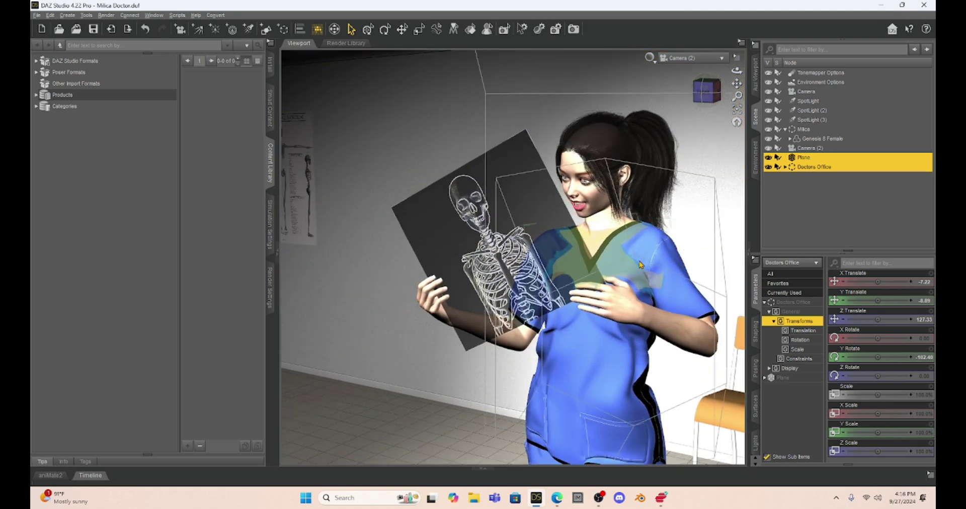
# - Frame the doctor and the tilted skeleton plane from the side and preview the shot with NVIDIA Iray shading
pyautogui.click(722, 94)
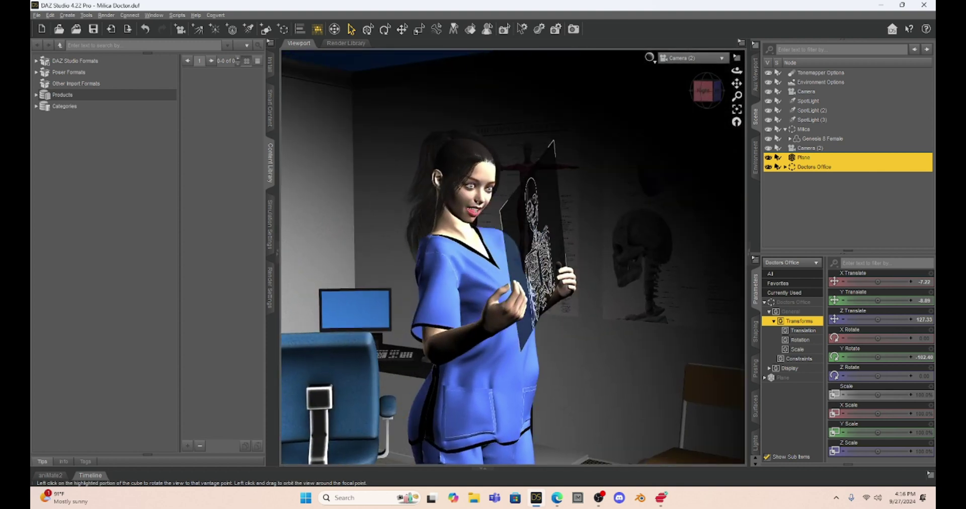
pyautogui.moveTo(737, 84); pyautogui.dragTo(748, 24)
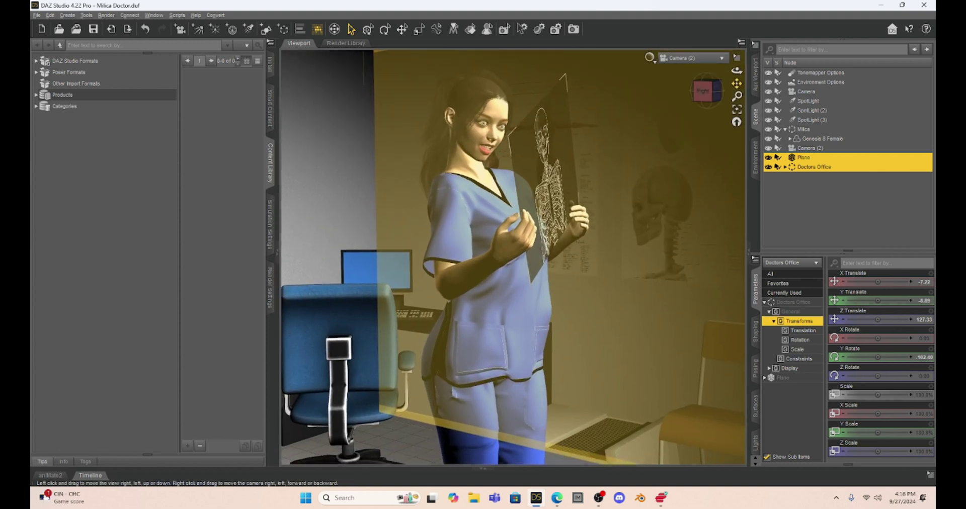
pyautogui.click(692, 58)
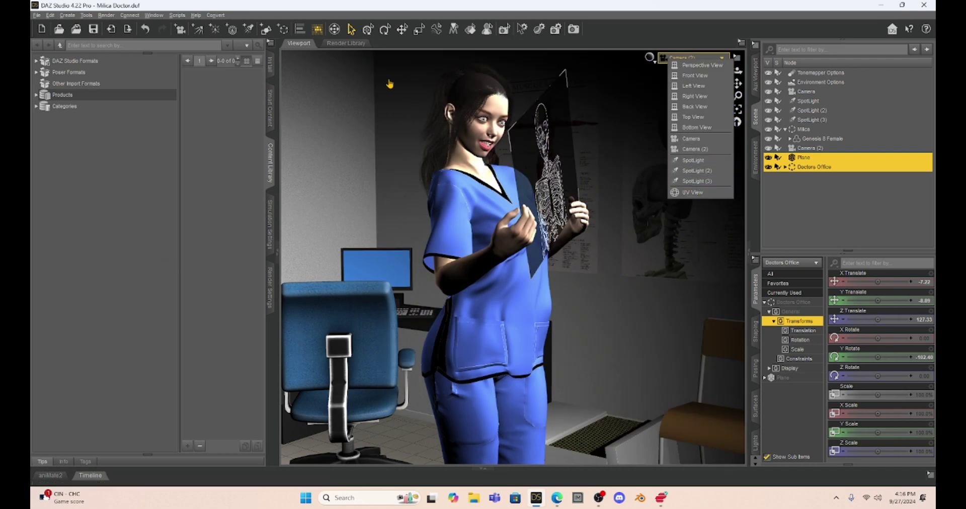
pyautogui.click(650, 58)
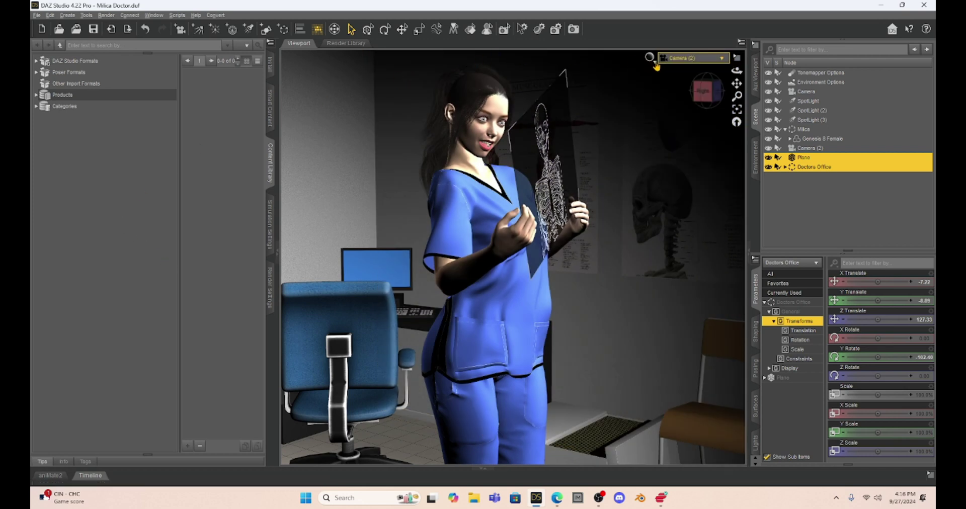
pyautogui.click(650, 58)
pyautogui.click(650, 183)
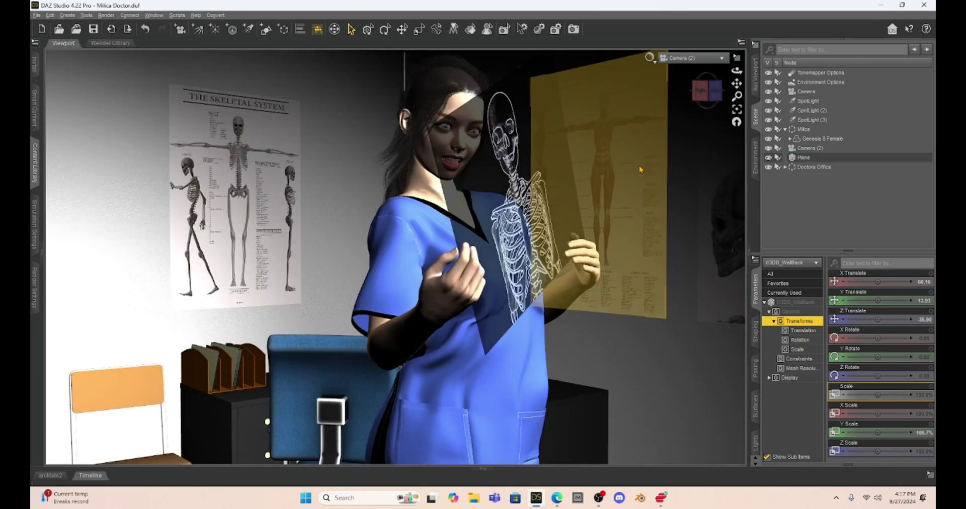
# - Collapse the docking area with the scene and parameter settings to enlarge the viewport, and orbit the camera around the doctor
pyautogui.moveTo(707, 90); pyautogui.dragTo(736, 96)
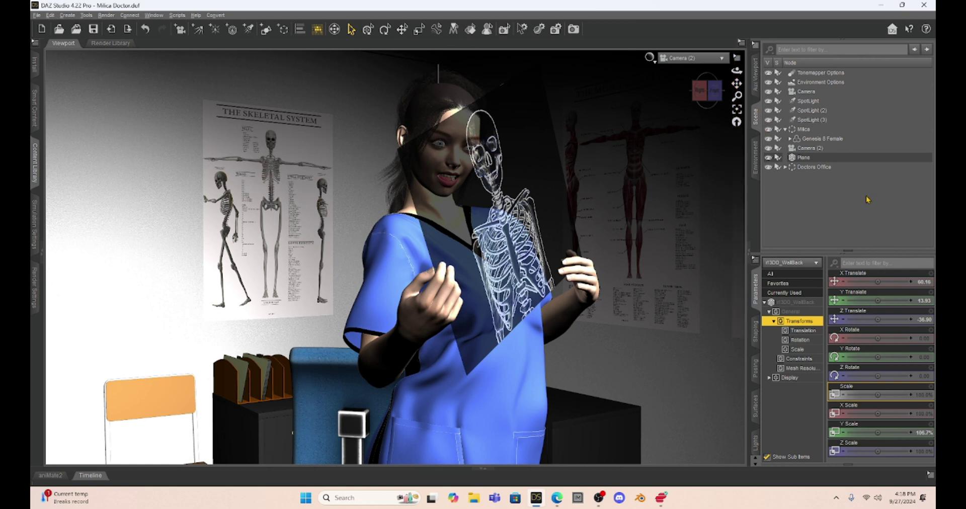
pyautogui.click(750, 256)
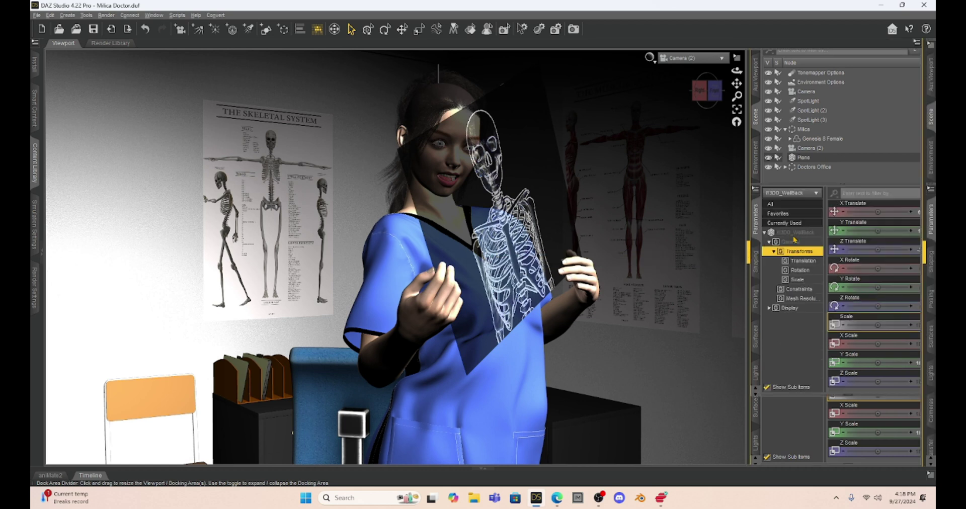
pyautogui.moveTo(913, 84); pyautogui.dragTo(874, 91)
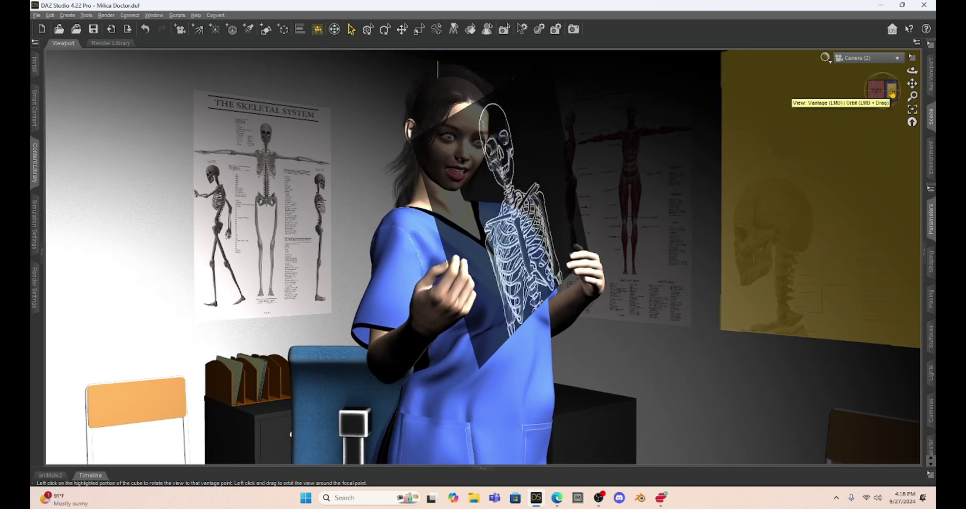